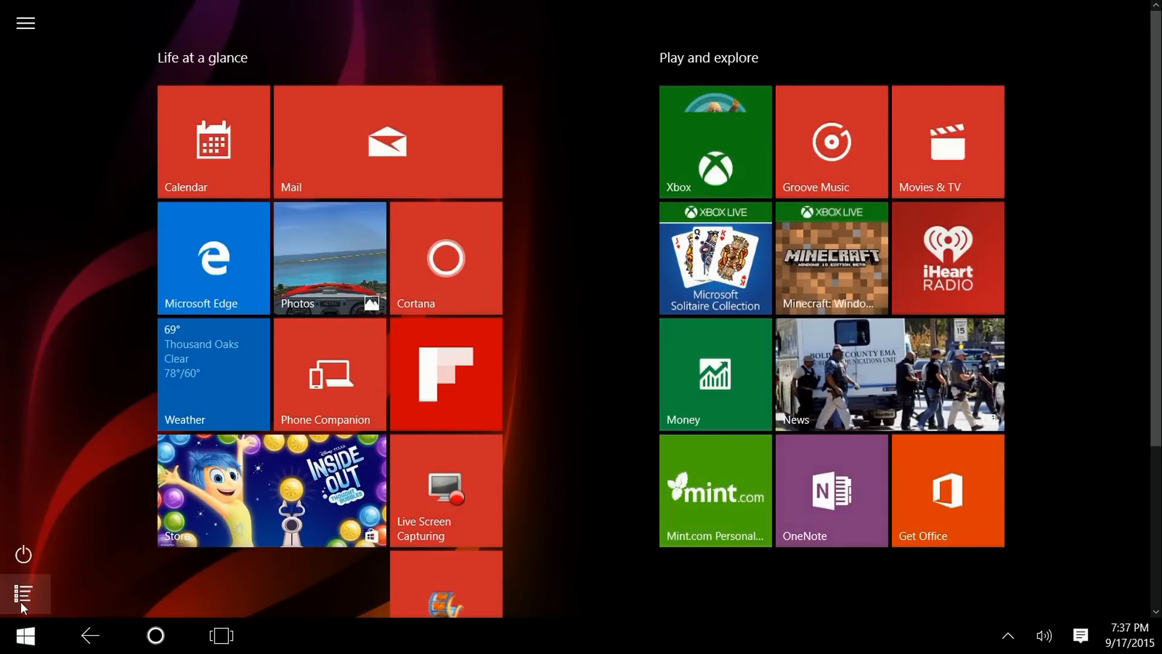
- From the Start button's admin menu, launch Computer Management and select Device Manager
{"action": "right_click", "coordinate": [27, 638]}
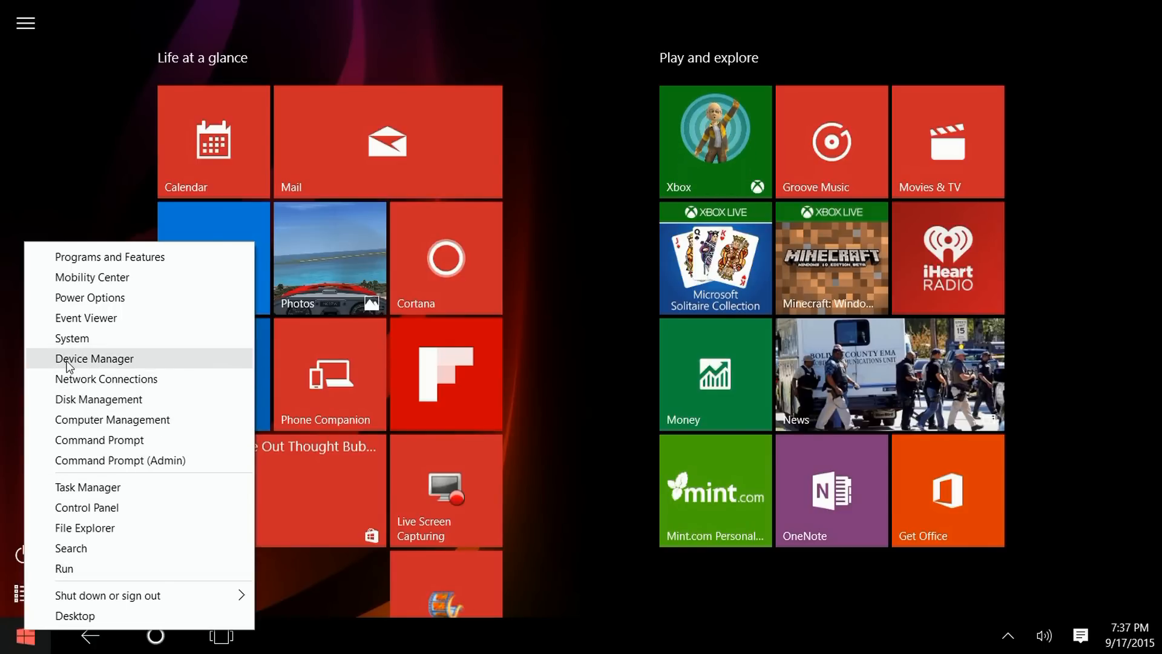
{"action": "left_click", "coordinate": [90, 420]}
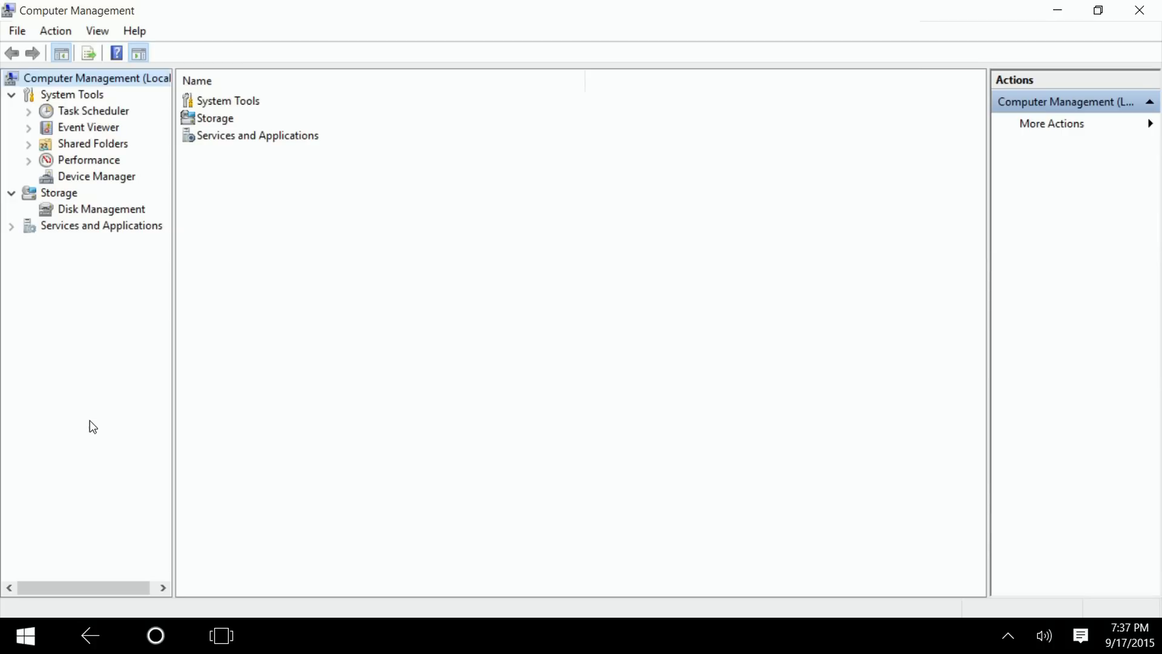
{"action": "left_click", "coordinate": [105, 174]}
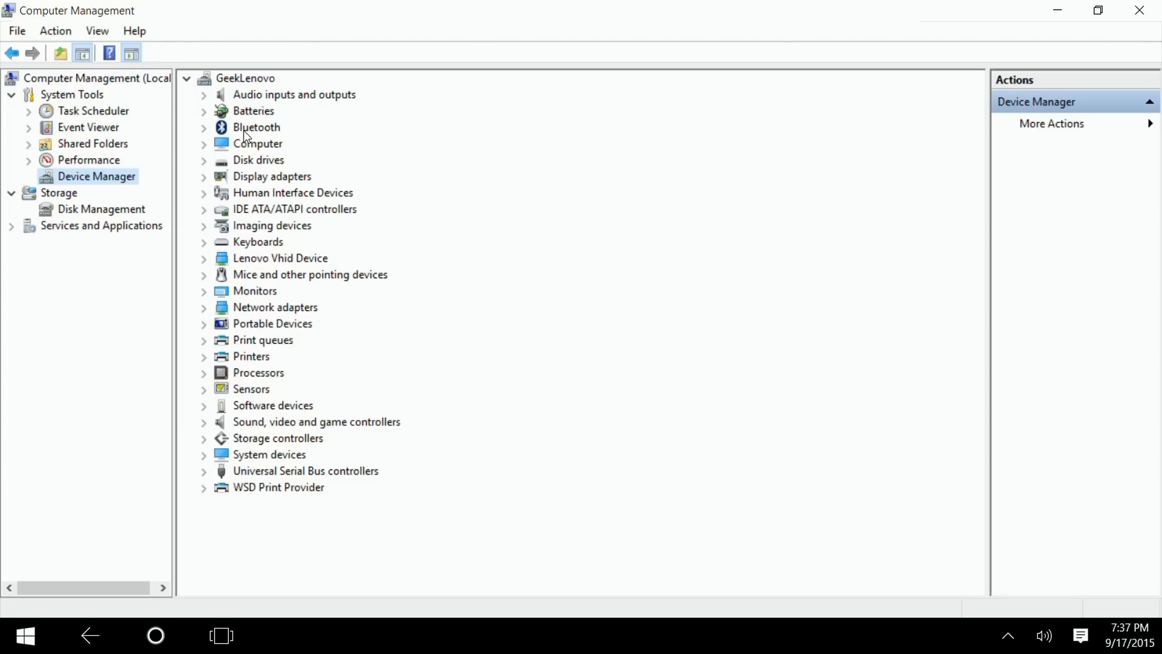
- View the Realtek Bluetooth 4.0 Adapter's properties, checking its Advanced and Driver details
{"action": "left_click", "coordinate": [204, 129]}
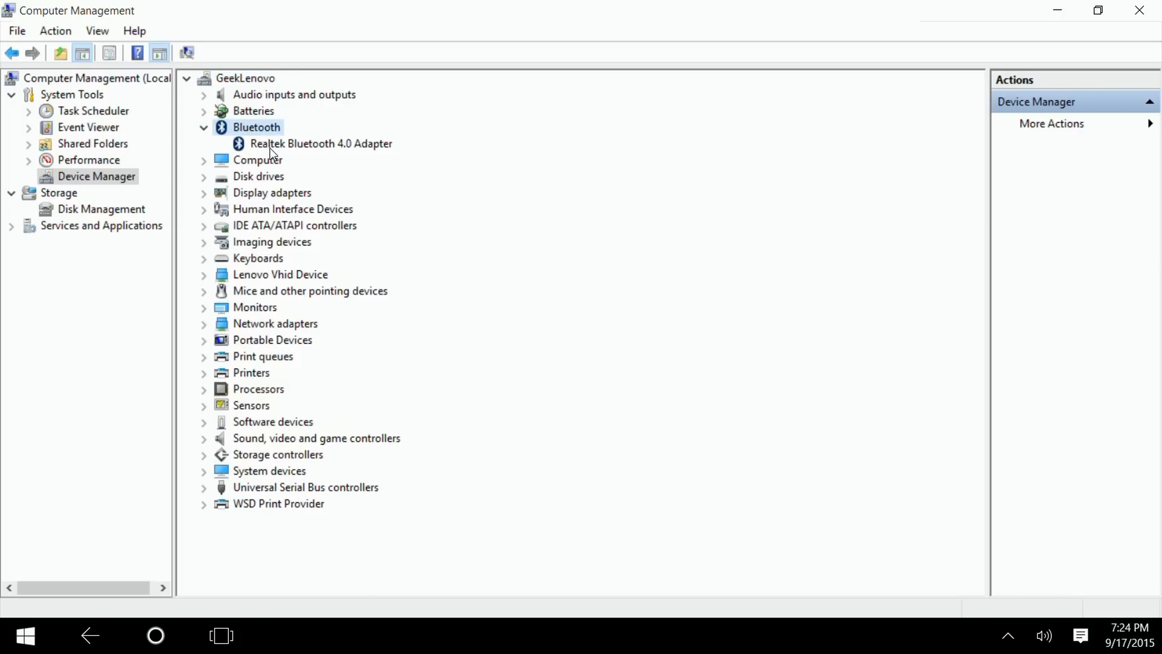
{"action": "right_click", "coordinate": [271, 145]}
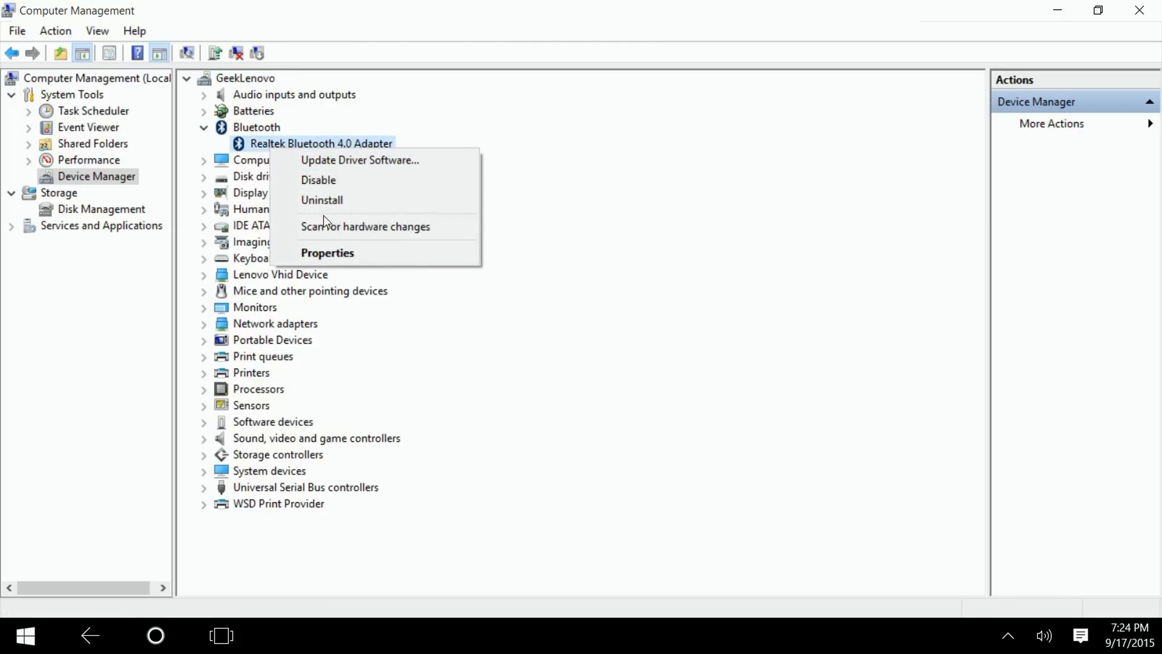
{"action": "left_click", "coordinate": [319, 255]}
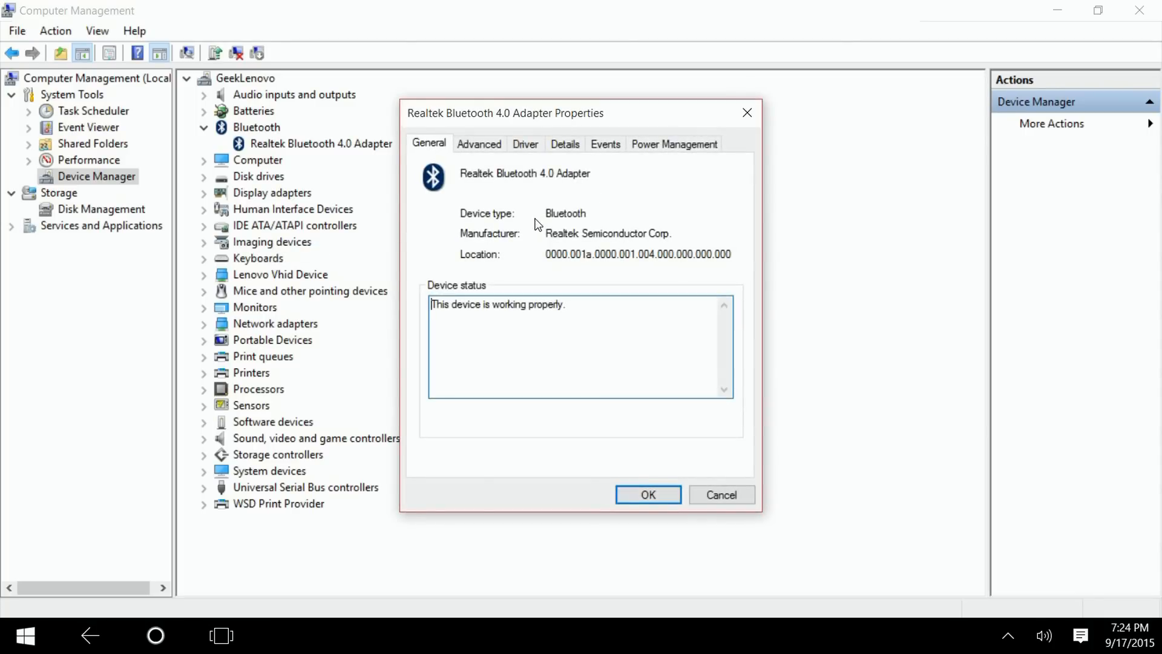
{"action": "left_click", "coordinate": [487, 149]}
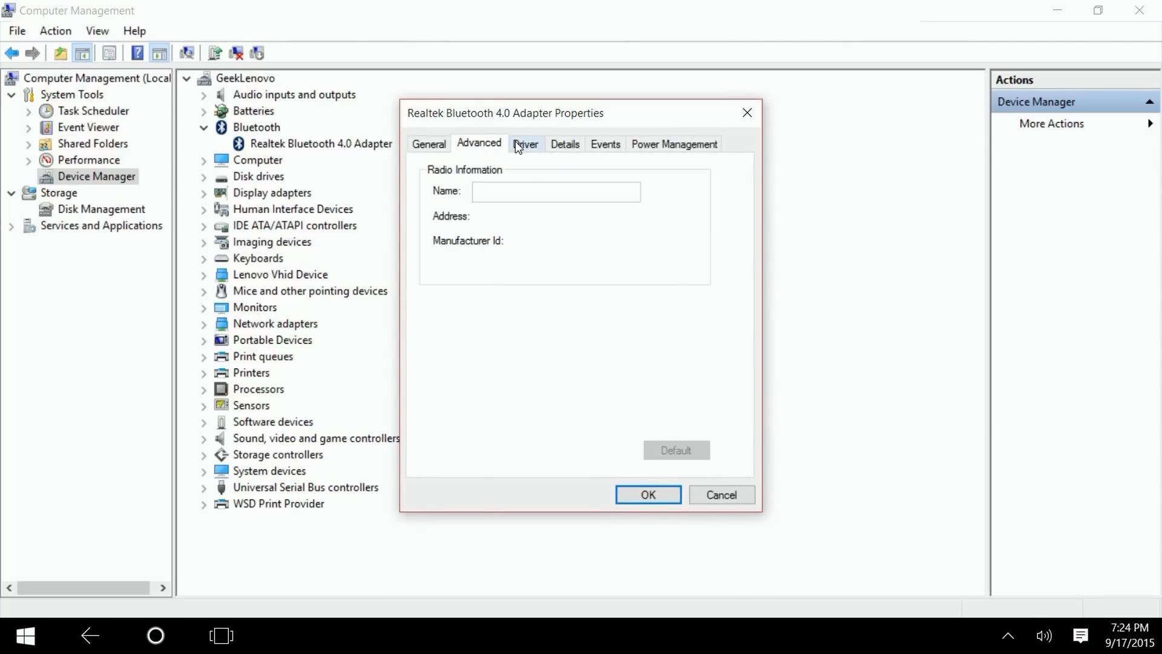
{"action": "left_click", "coordinate": [525, 144]}
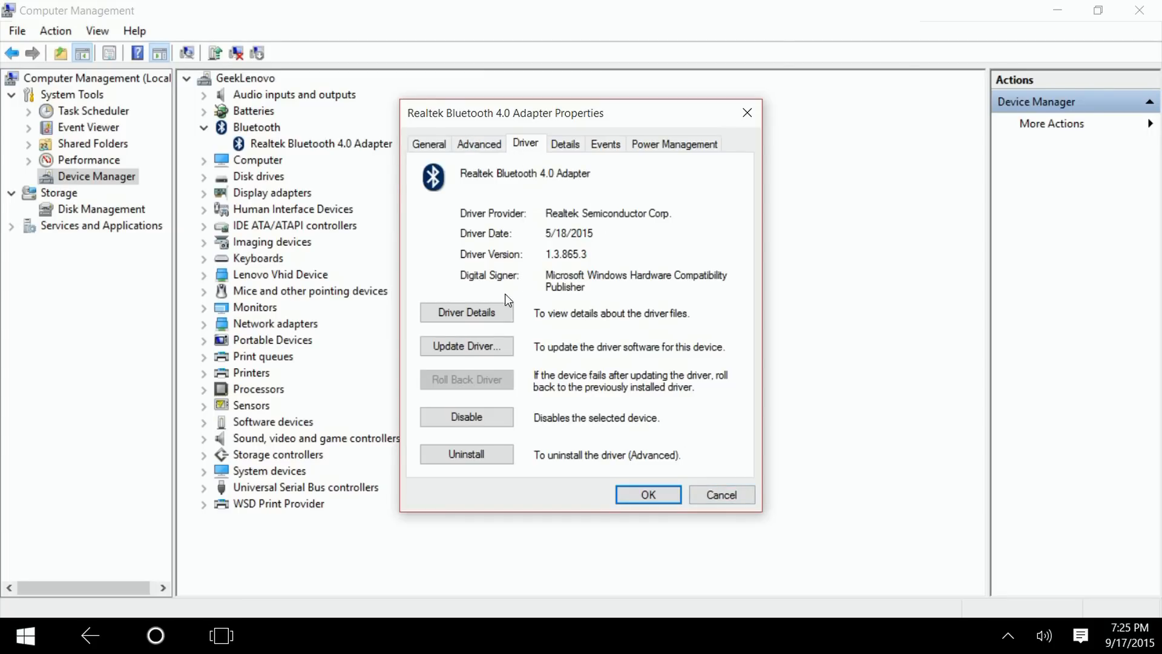
- Have Windows search online for a newer Bluetooth driver; the best driver is already installed
{"action": "left_click", "coordinate": [478, 348]}
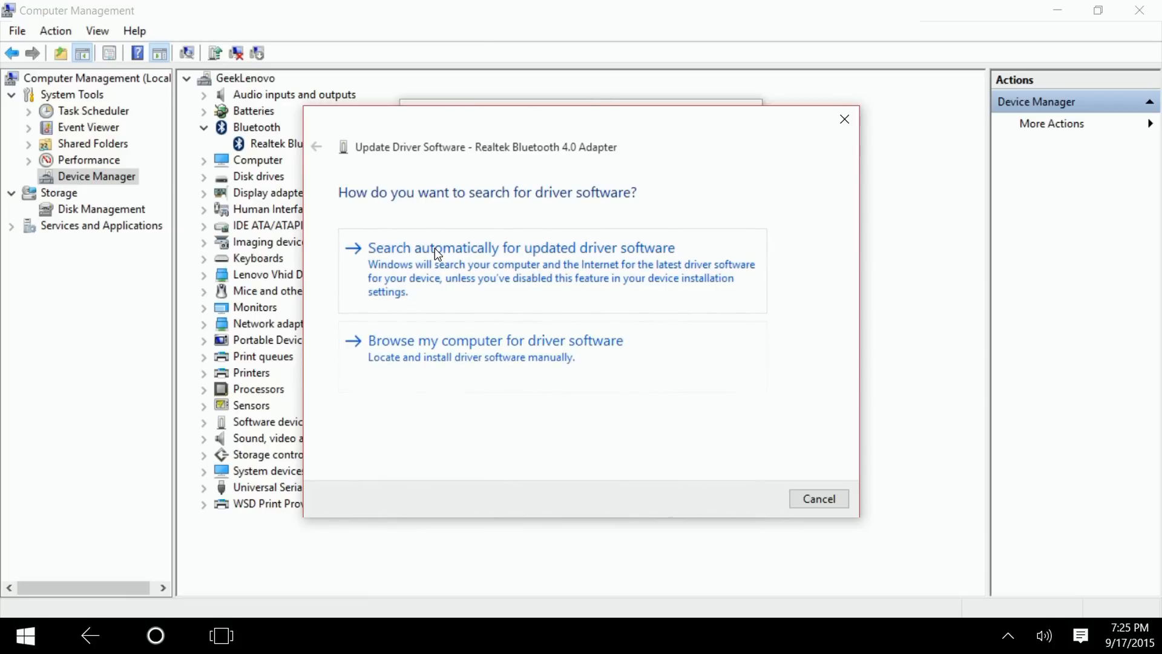
{"action": "left_click", "coordinate": [435, 248]}
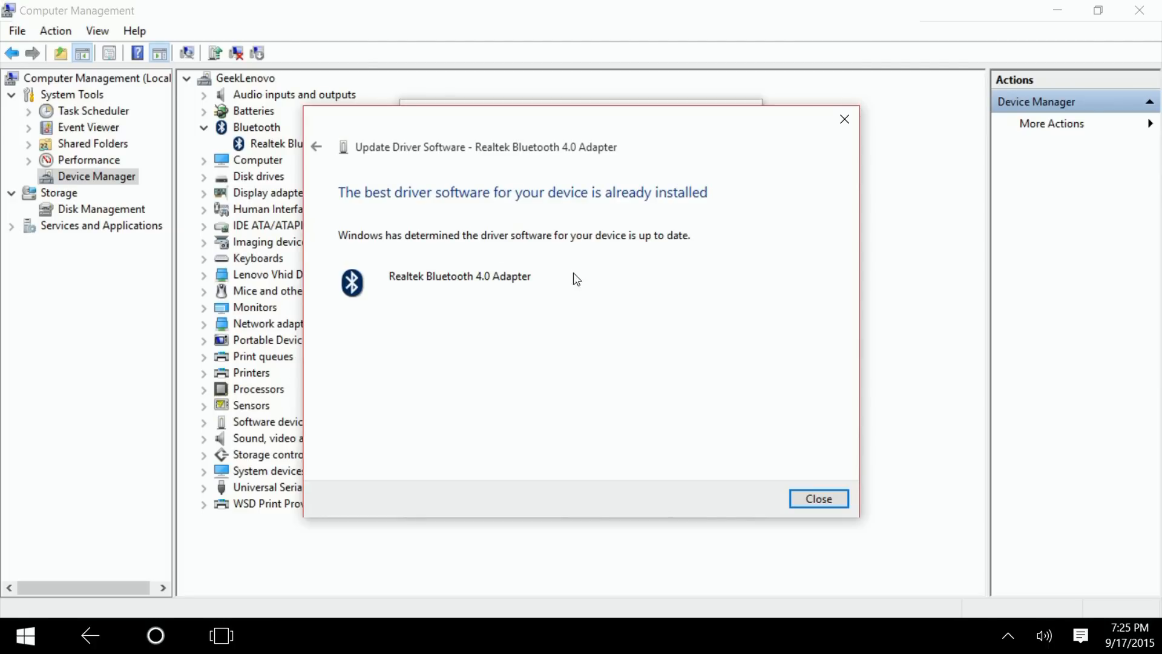
{"action": "left_click", "coordinate": [798, 498]}
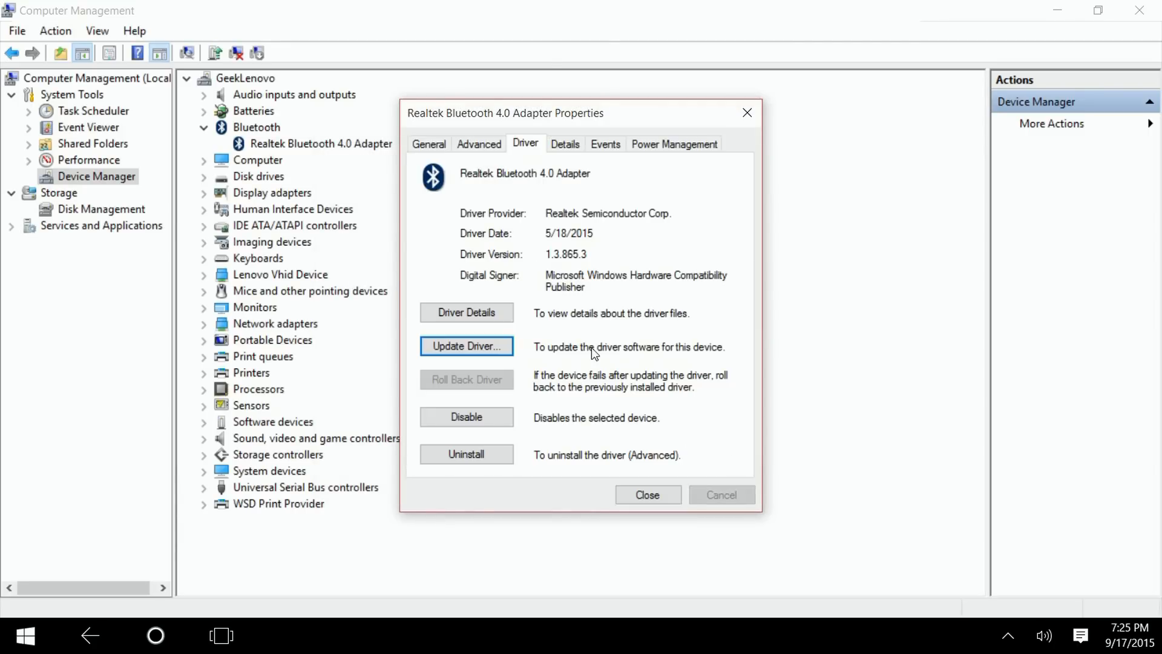
- Under IDE ATA/ATAPI controllers, view the Intel SATA AHCI Controller's driver details
{"action": "left_click", "coordinate": [647, 494]}
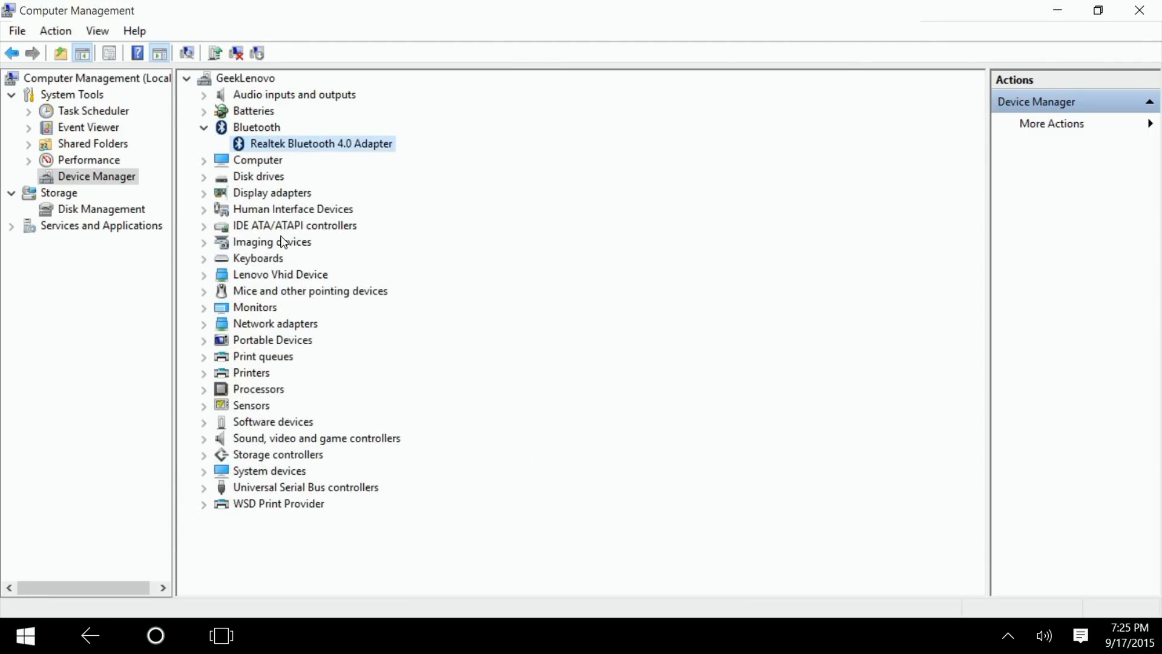
{"action": "left_click", "coordinate": [205, 225]}
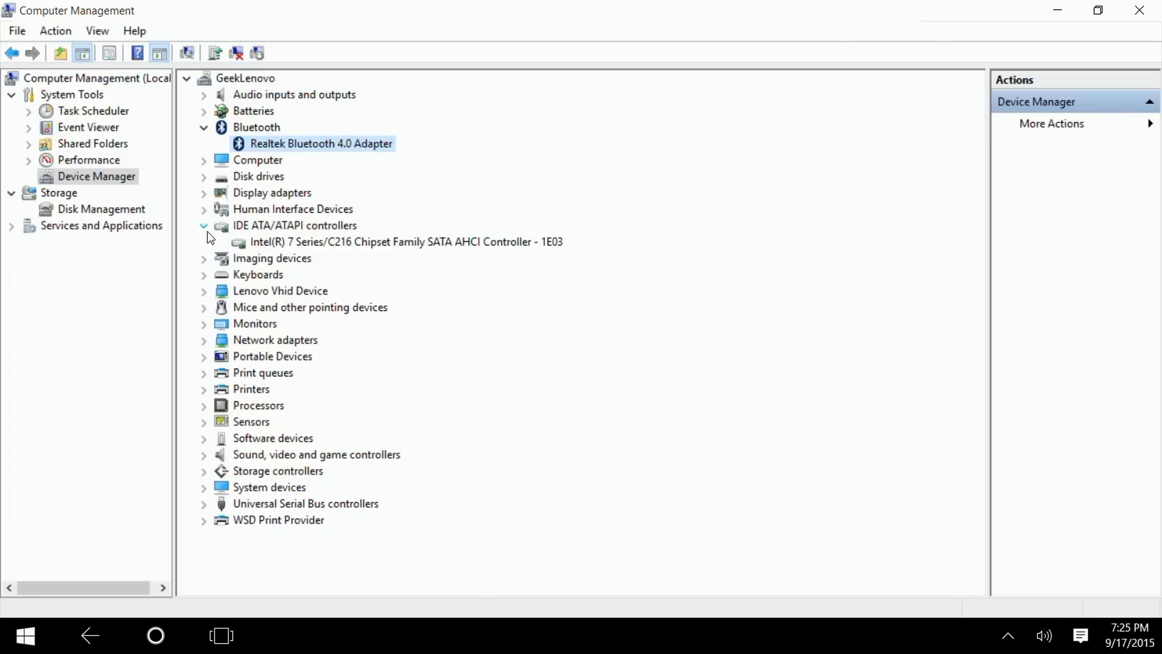
{"action": "left_click", "coordinate": [273, 246]}
{"action": "right_click", "coordinate": [271, 246]}
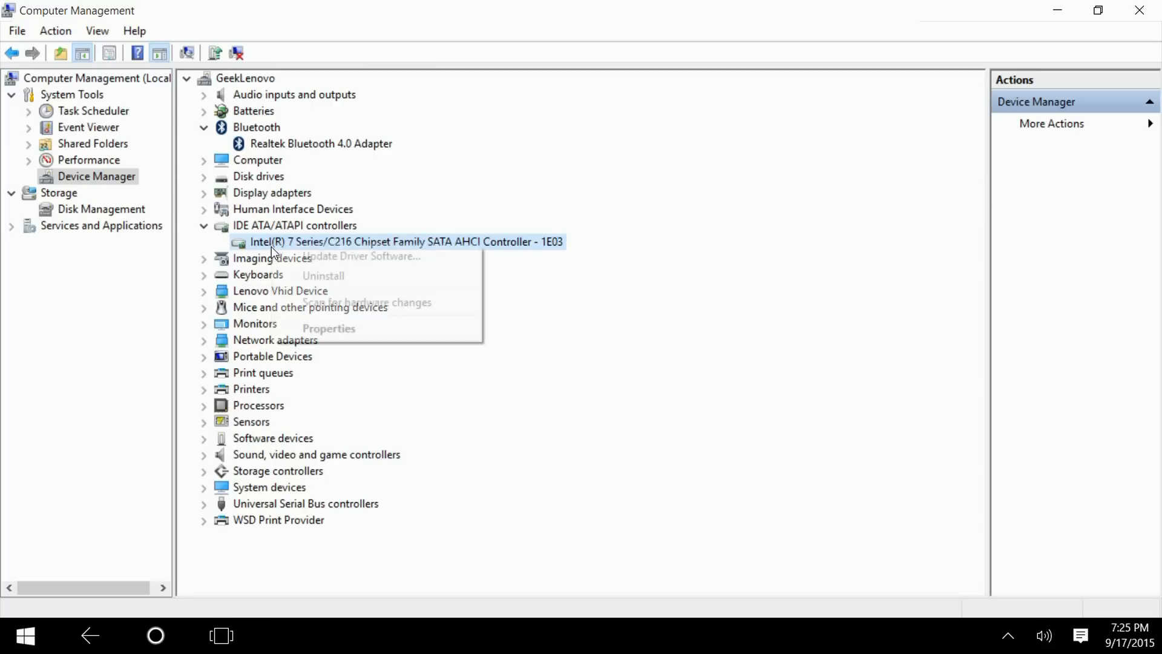
{"action": "left_click", "coordinate": [314, 333]}
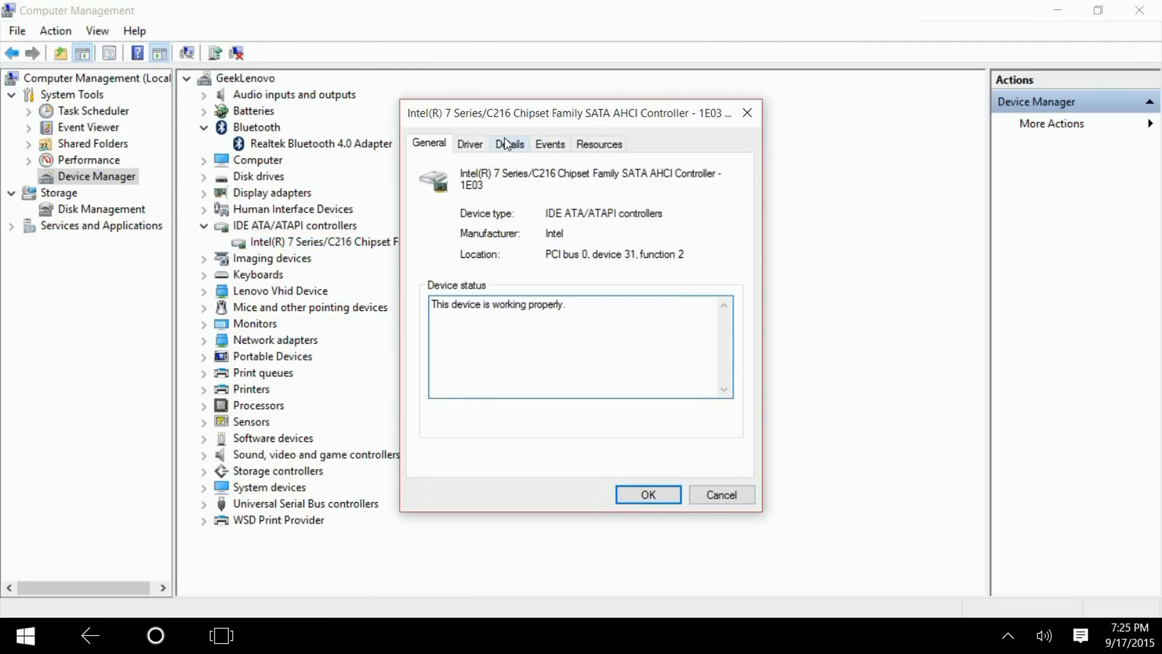
{"action": "left_click", "coordinate": [476, 145]}
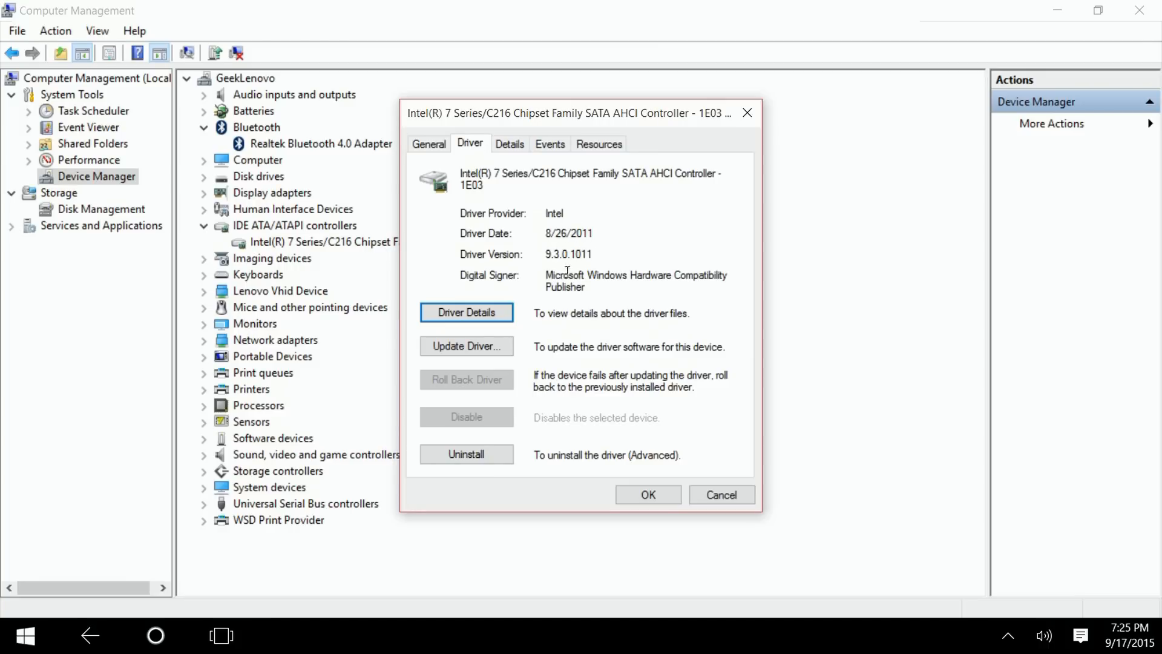
- Have Windows search online for a newer SATA controller driver; the best one is already installed
{"action": "left_click", "coordinate": [465, 341]}
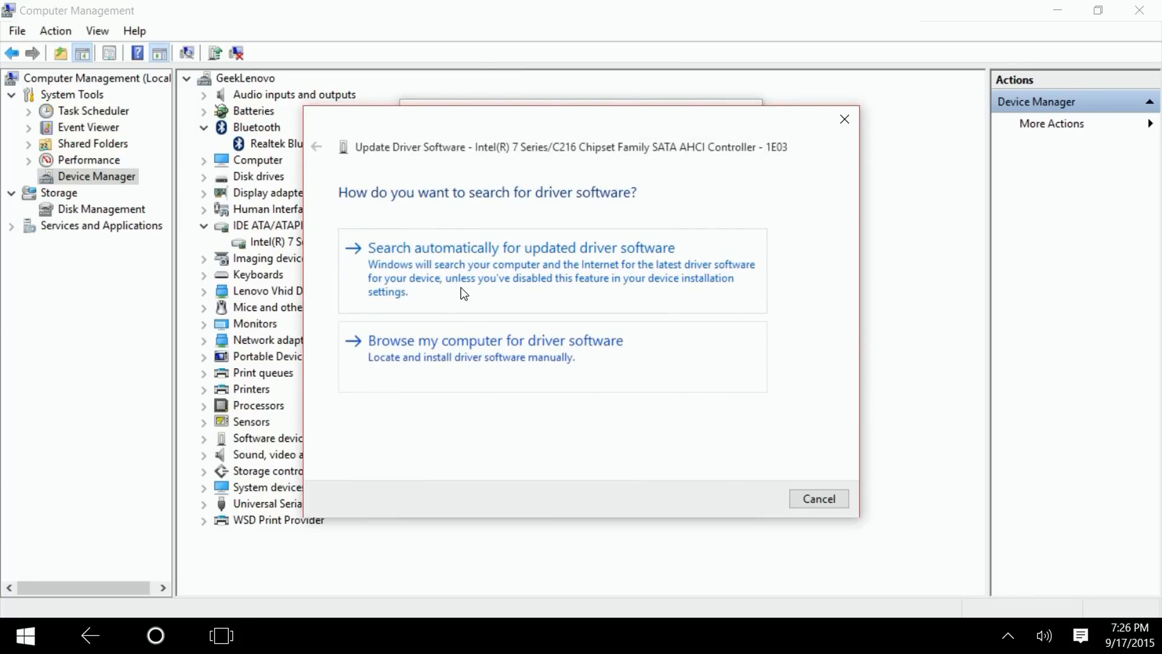
{"action": "left_click", "coordinate": [457, 287]}
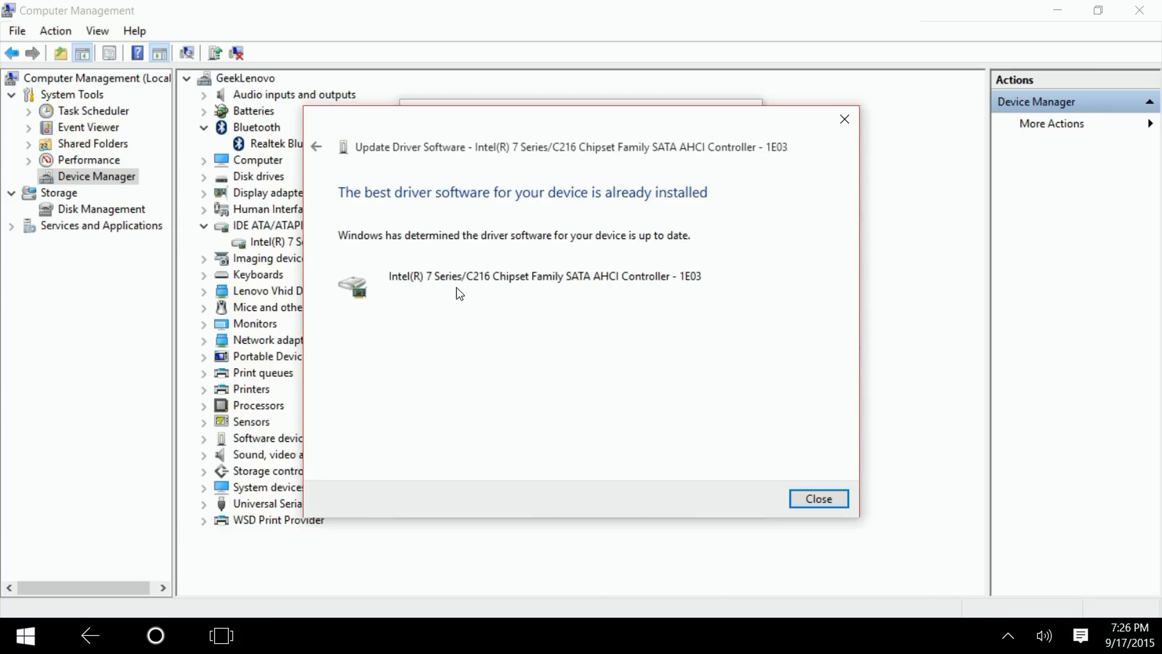
{"action": "left_click", "coordinate": [814, 501]}
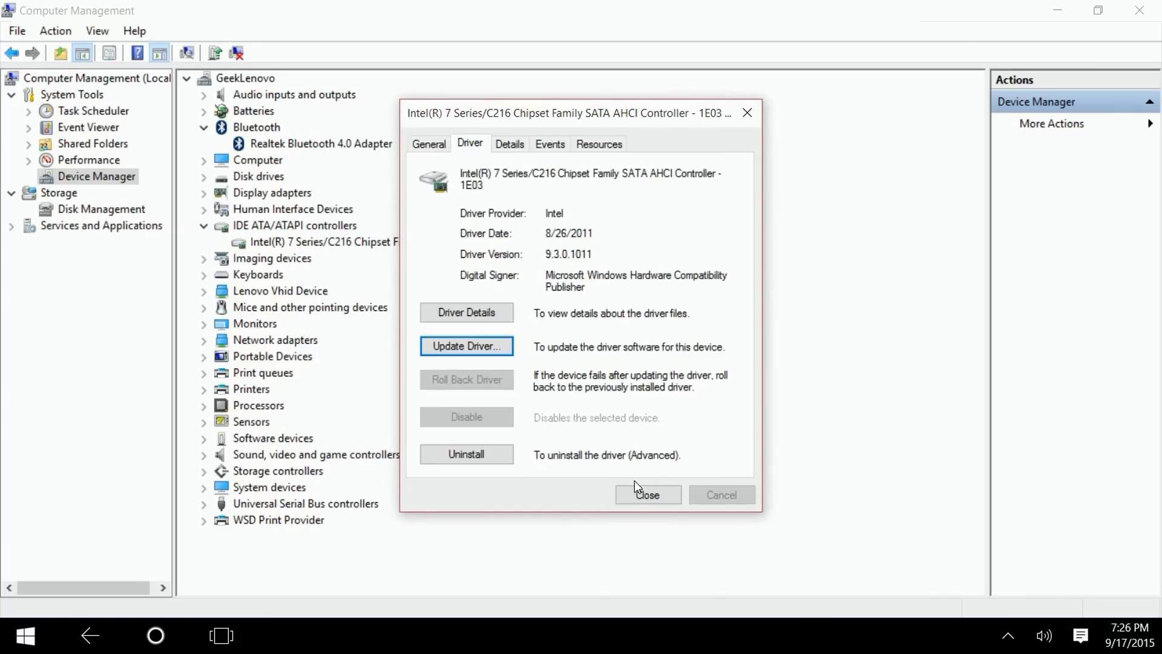
{"action": "left_click", "coordinate": [629, 496]}
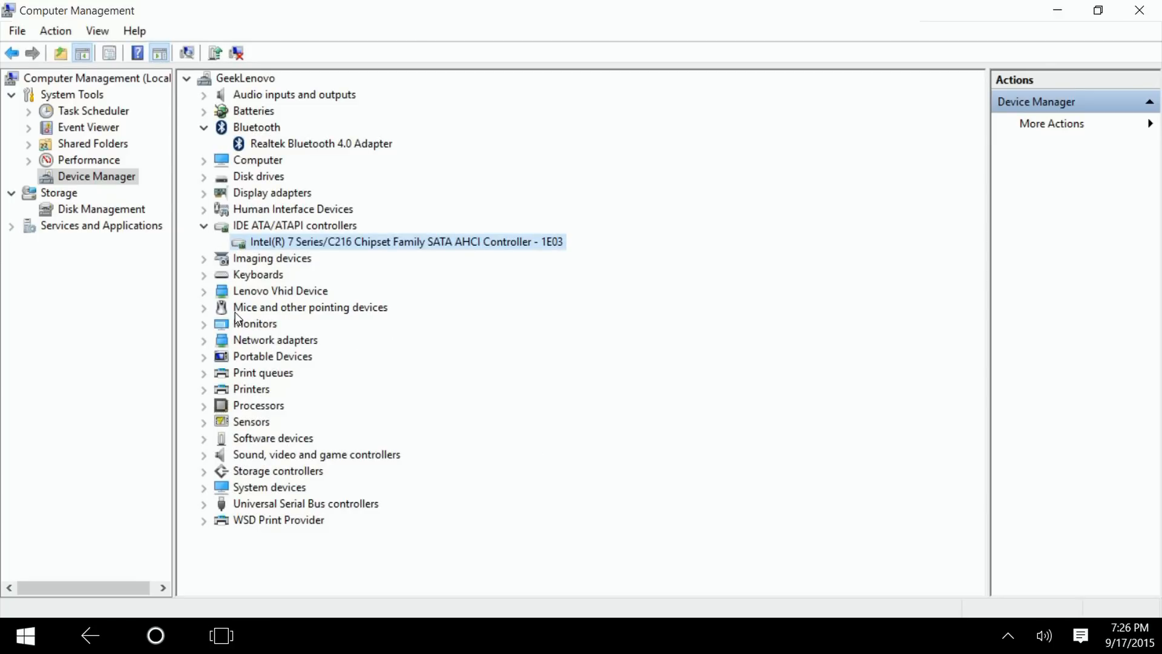
- Under Network adapters, view the Realtek RTL8723AU wireless adapter's Advanced settings and Driver details
{"action": "left_click", "coordinate": [203, 344]}
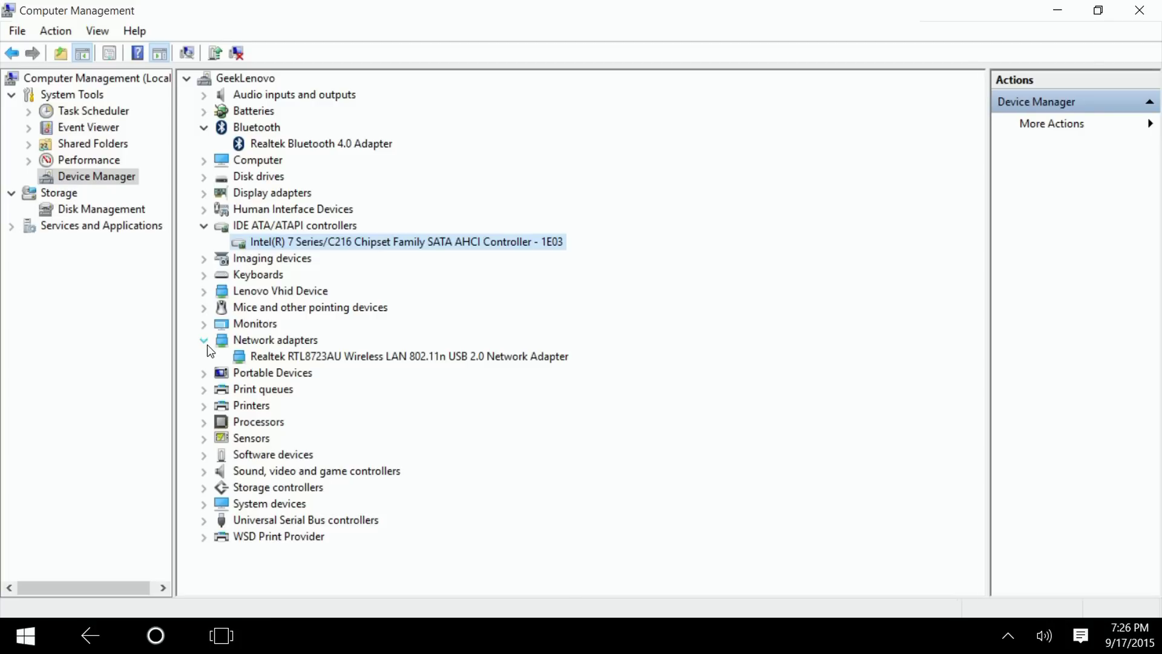
{"action": "right_click", "coordinate": [243, 356]}
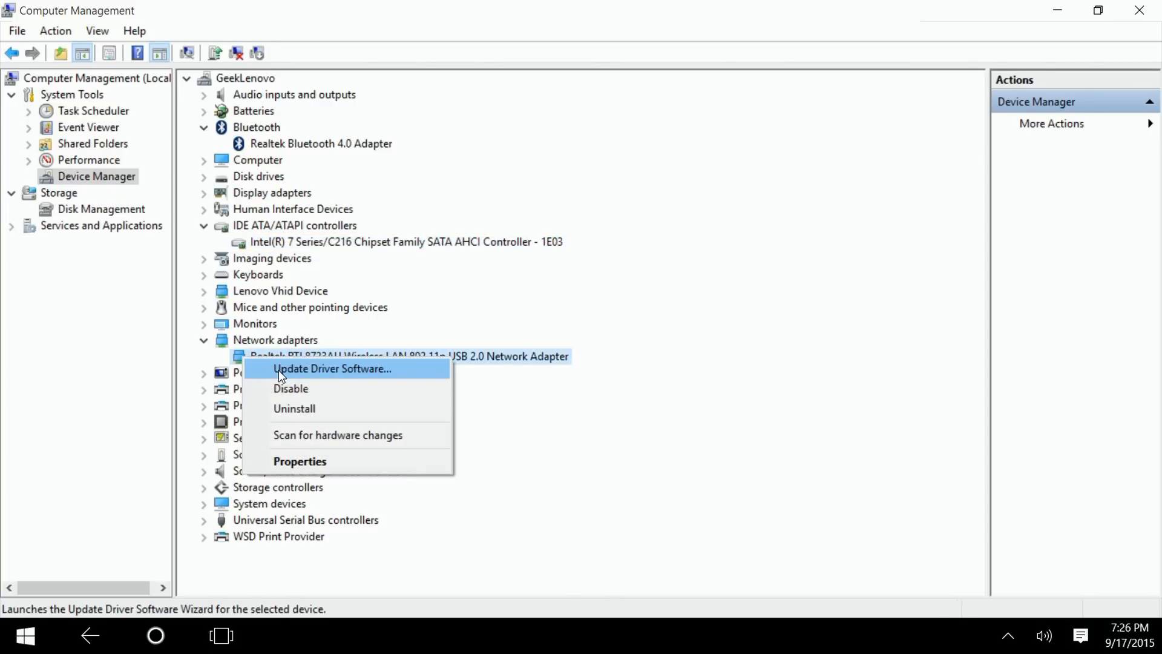
{"action": "left_click", "coordinate": [290, 461]}
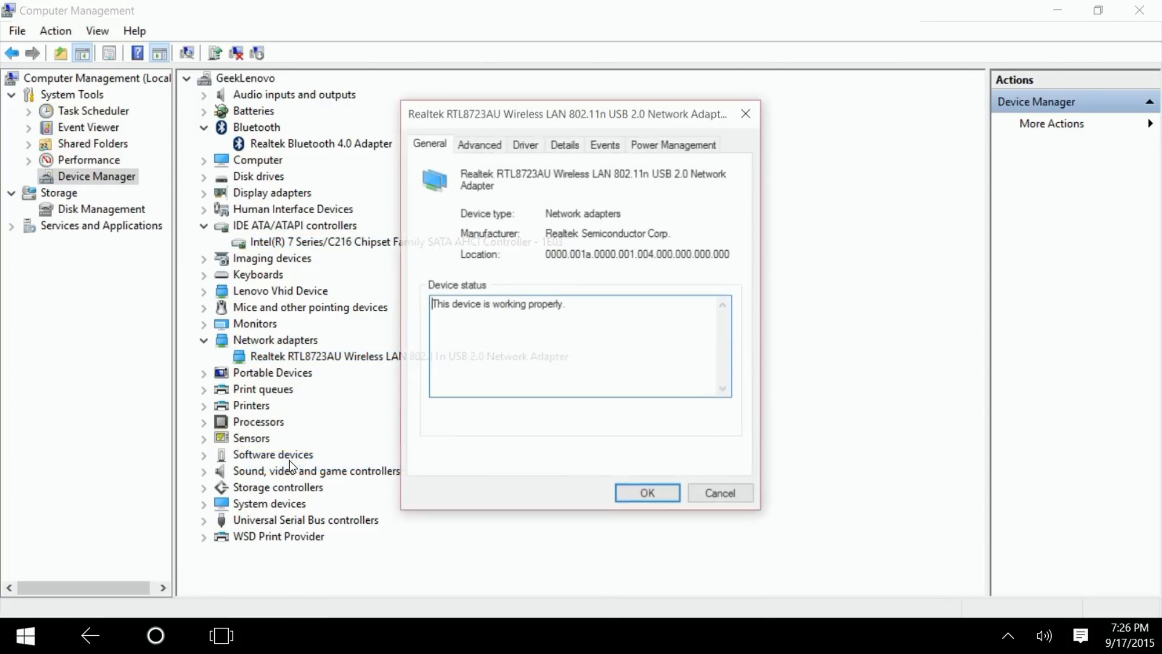
{"action": "left_click", "coordinate": [489, 145]}
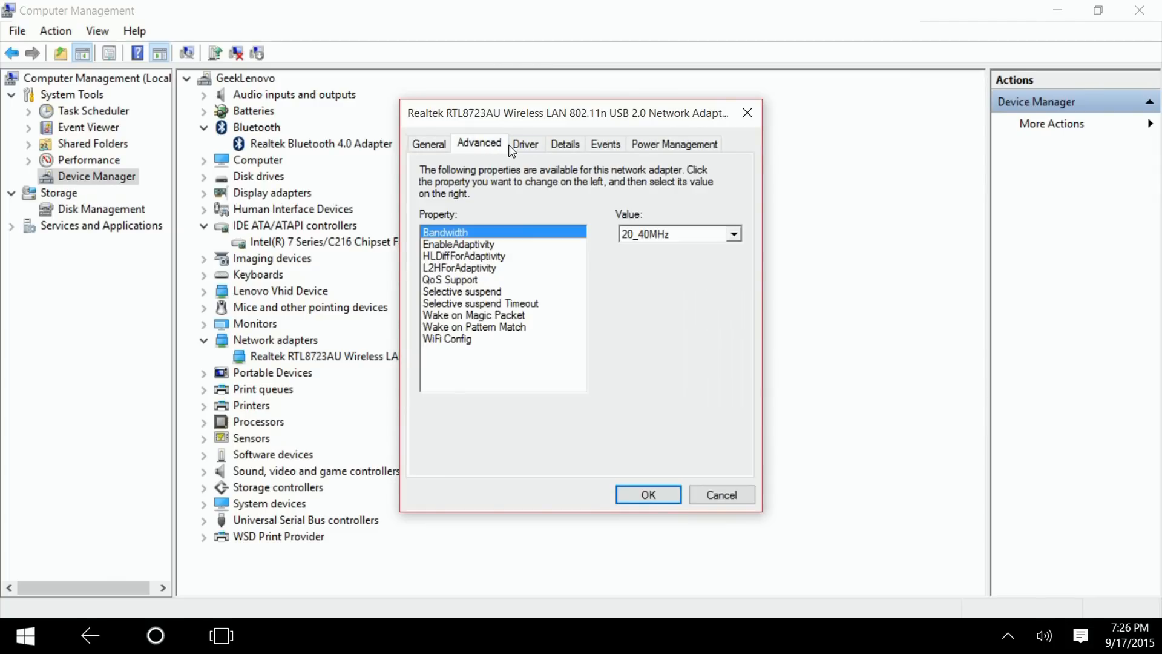
{"action": "left_click", "coordinate": [524, 145]}
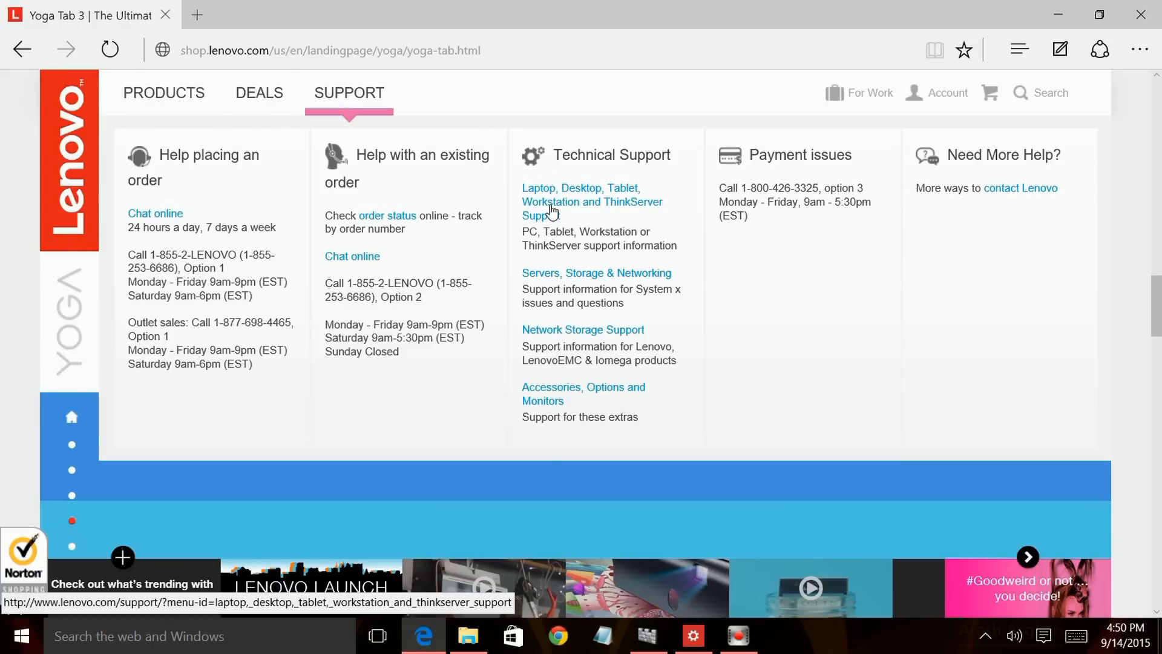
- Search laptop support for 'yoga 13' and choose Yoga 13 Laptop (IdeaPad)
{"action": "left_click", "coordinate": [551, 211]}
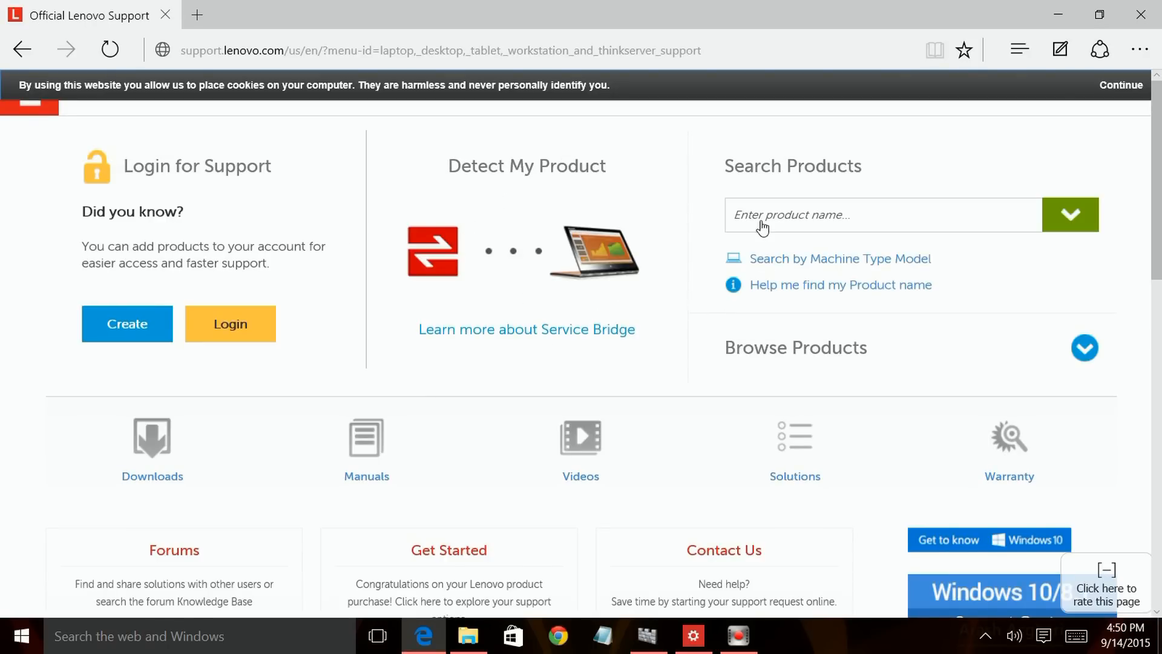
{"action": "left_click", "coordinate": [757, 218]}
{"action": "type", "text": "yog"}
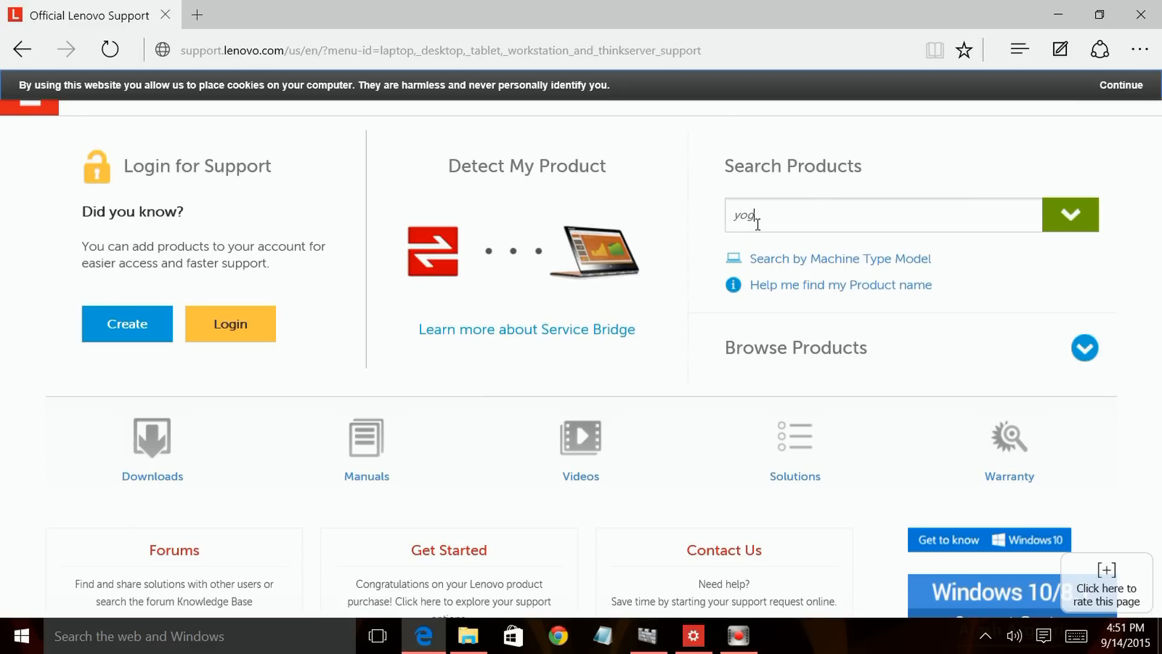
{"action": "type", "text": "a"}
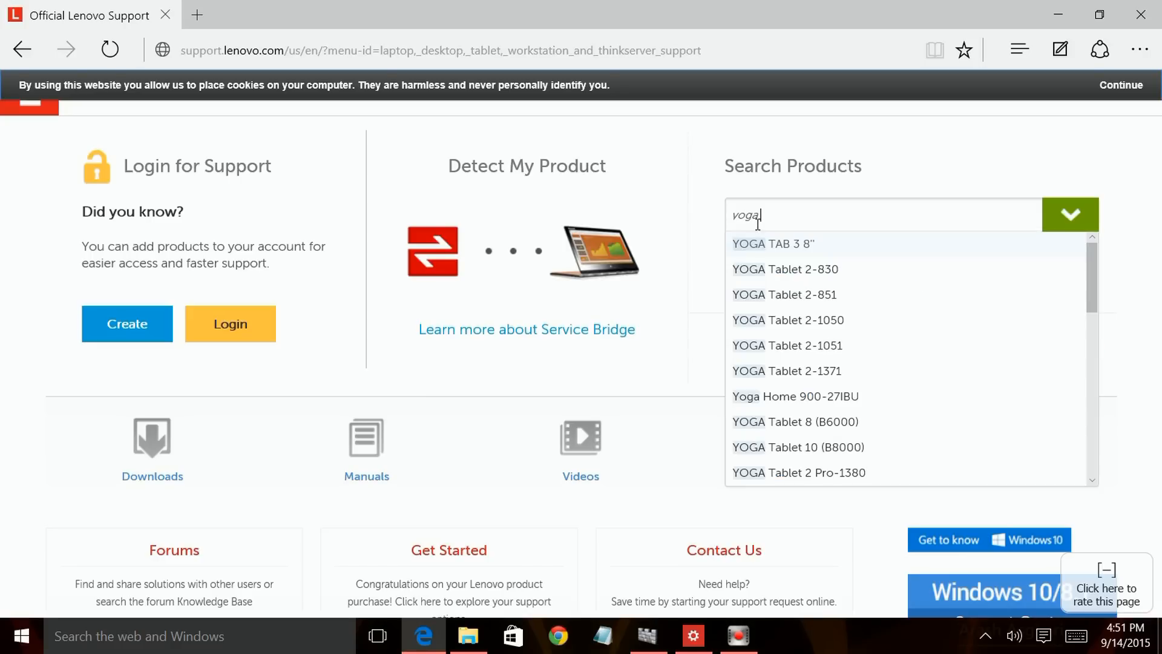
{"action": "type", "text": " 13"}
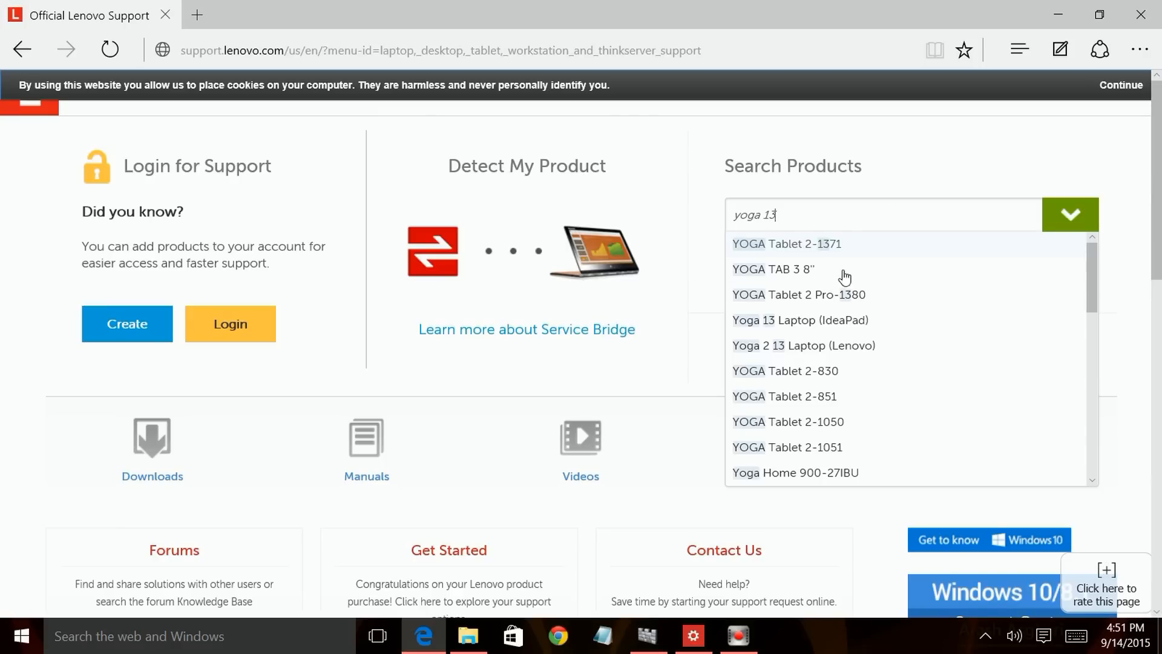
{"action": "left_click", "coordinate": [775, 324]}
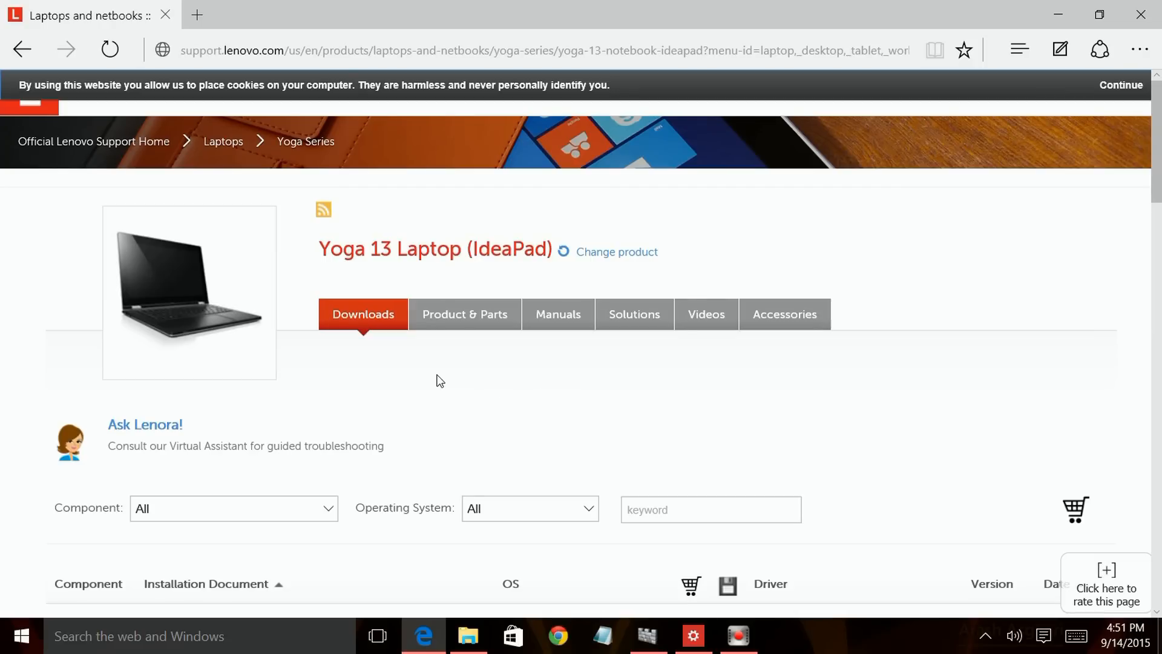
{"action": "scroll", "coordinate": [436, 380], "scroll_direction": "down", "scroll_amount": 3}
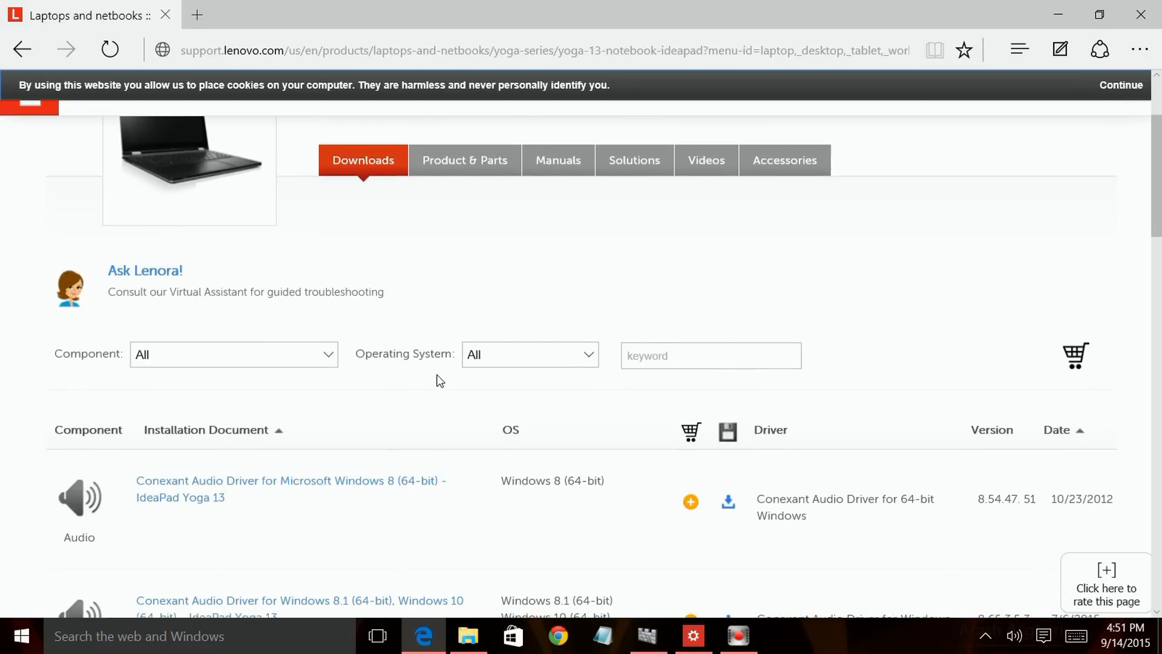
{"action": "scroll", "coordinate": [437, 380], "scroll_direction": "down", "scroll_amount": 1}
{"action": "scroll", "coordinate": [437, 381], "scroll_direction": "down", "scroll_amount": 1}
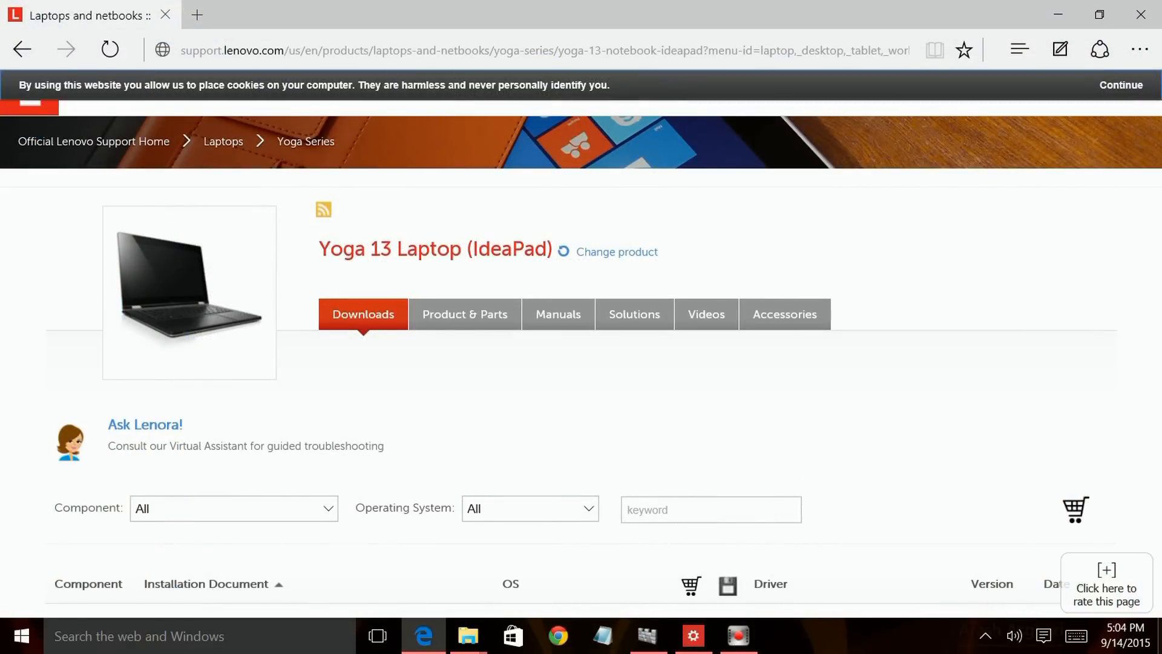
- Filter the Yoga 13 downloads to Windows 10 (64-bit) and dismiss the cookie notice
{"action": "left_click", "coordinate": [529, 508]}
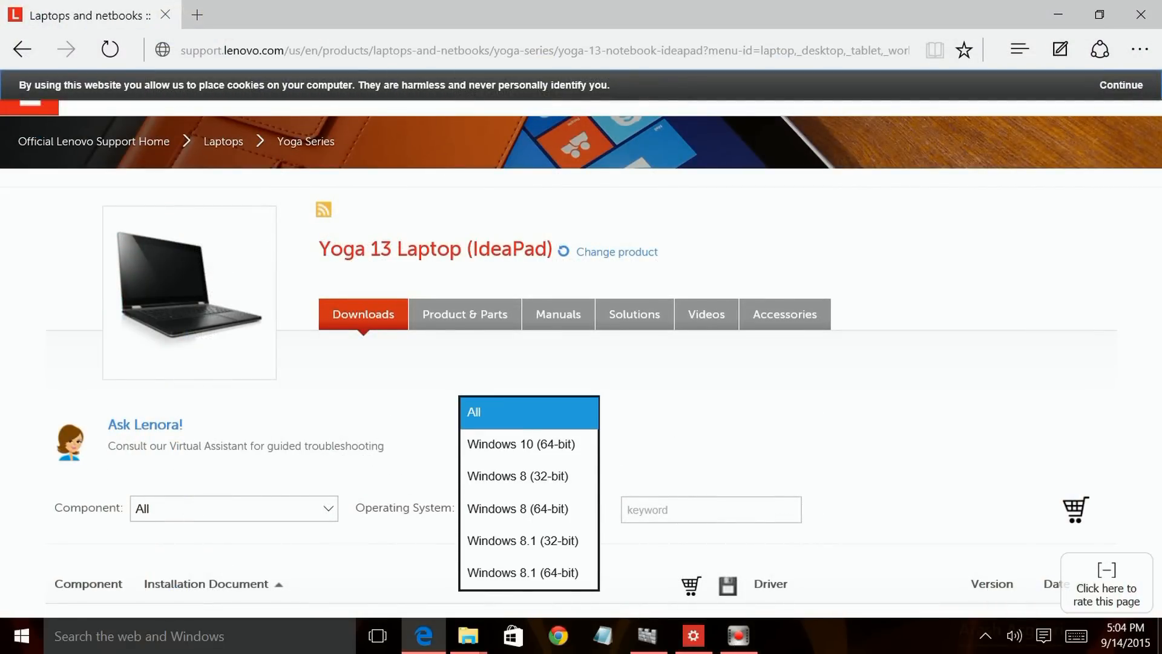
{"action": "left_click", "coordinate": [522, 444]}
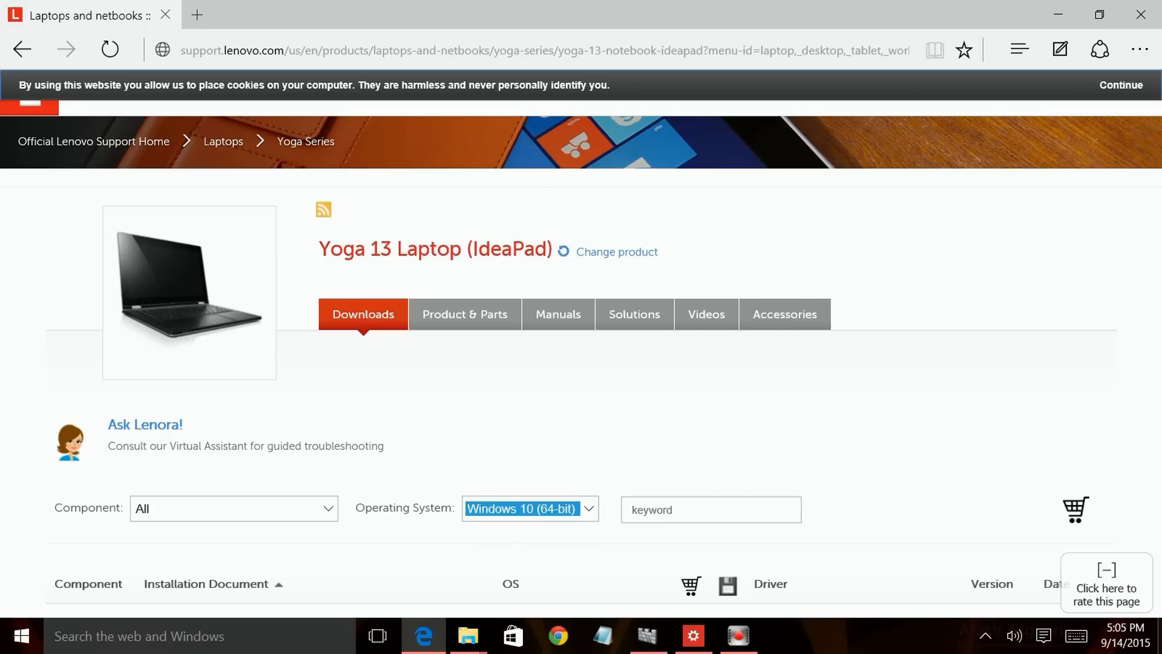
{"action": "scroll", "coordinate": [581, 409], "scroll_direction": "down", "scroll_amount": 3}
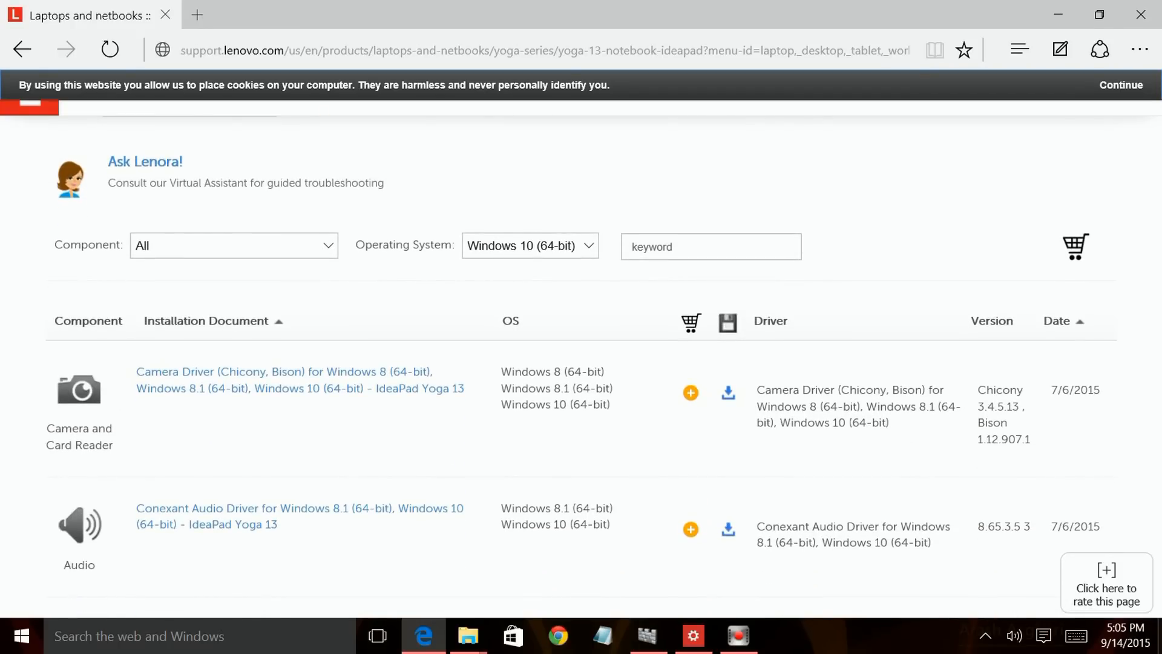
{"action": "scroll", "coordinate": [582, 410], "scroll_direction": "down", "scroll_amount": 2}
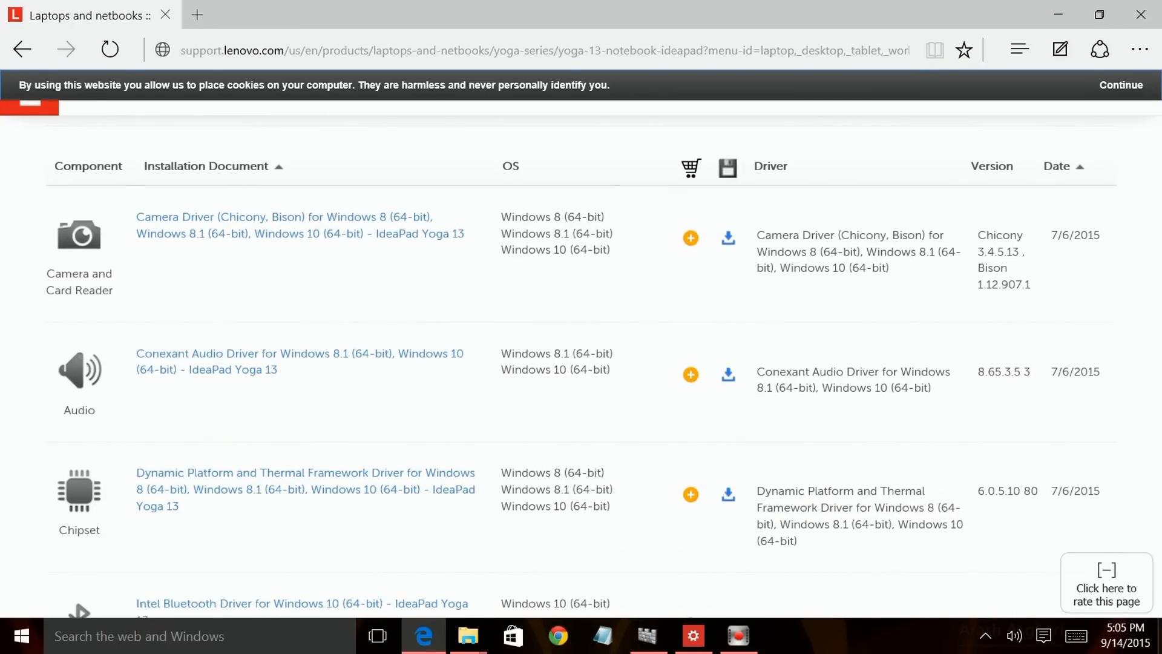
{"action": "scroll", "coordinate": [582, 364], "scroll_direction": "up", "scroll_amount": 2}
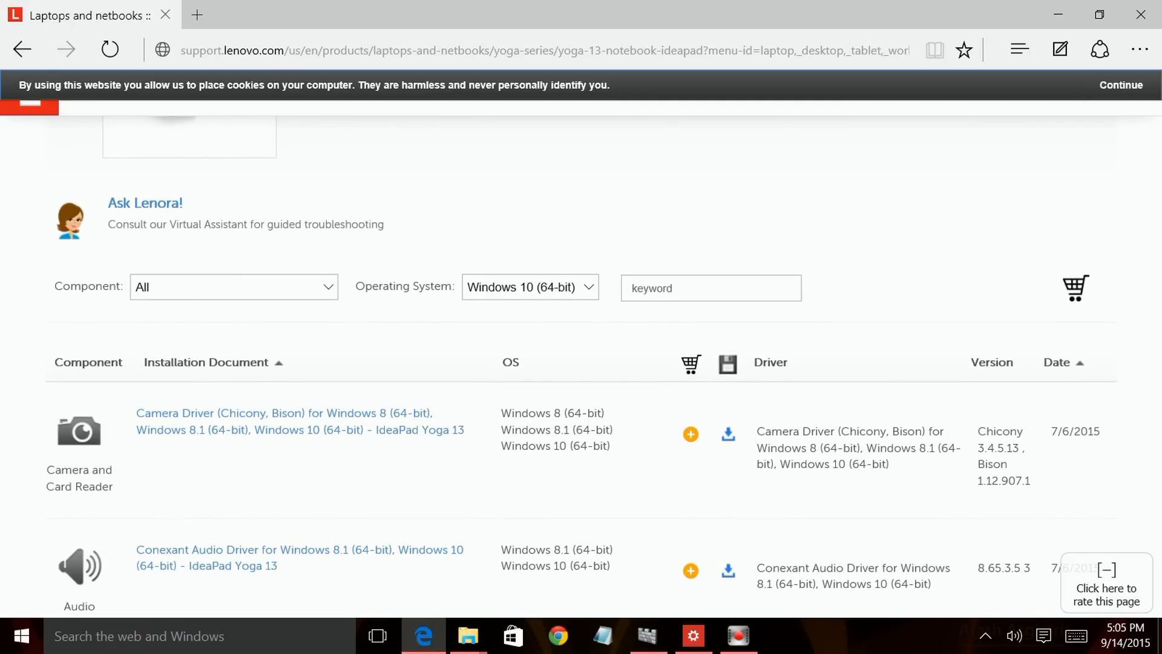
{"action": "left_click", "coordinate": [1122, 85]}
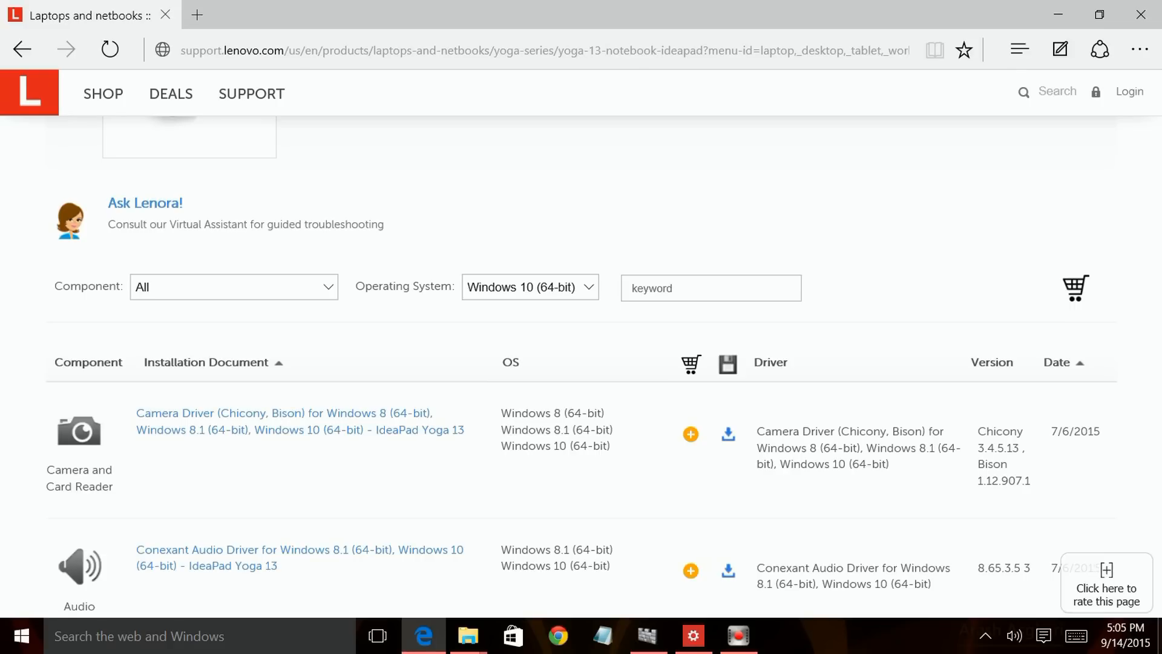
{"action": "scroll", "coordinate": [582, 363], "scroll_direction": "down", "scroll_amount": 2}
{"action": "scroll", "coordinate": [581, 363], "scroll_direction": "down", "scroll_amount": 1}
{"action": "scroll", "coordinate": [581, 364], "scroll_direction": "down", "scroll_amount": 1}
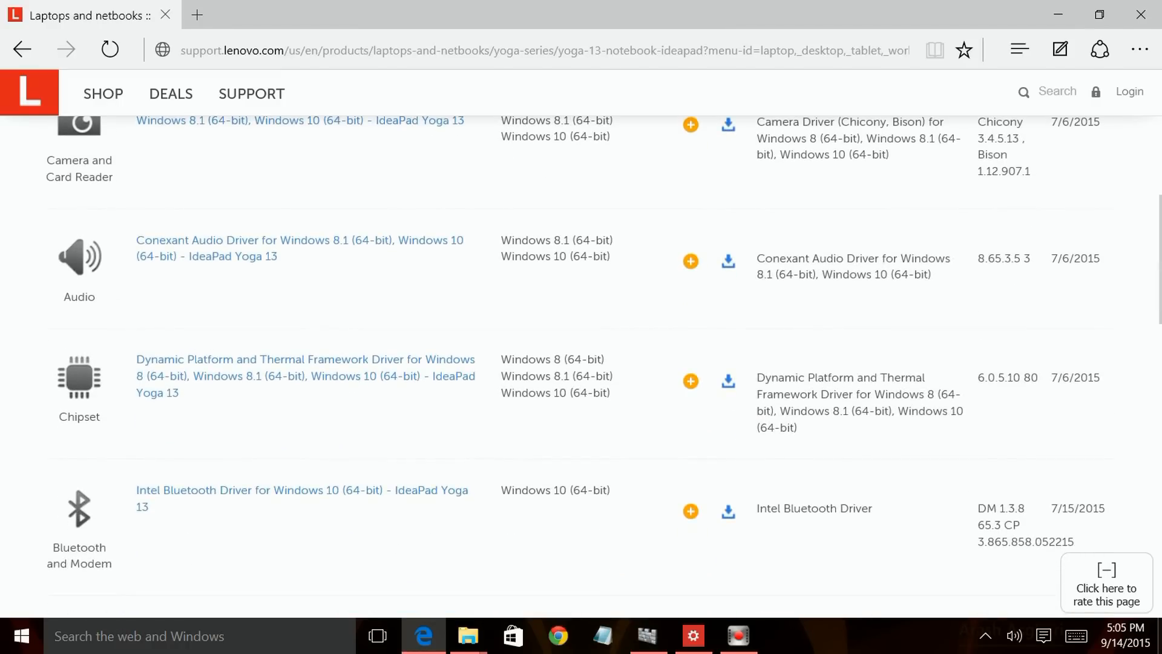
{"action": "scroll", "coordinate": [581, 363], "scroll_direction": "down", "scroll_amount": 1}
{"action": "scroll", "coordinate": [581, 363], "scroll_direction": "down", "scroll_amount": 1}
{"action": "scroll", "coordinate": [582, 363], "scroll_direction": "down", "scroll_amount": 1}
{"action": "scroll", "coordinate": [582, 364], "scroll_direction": "down", "scroll_amount": 1}
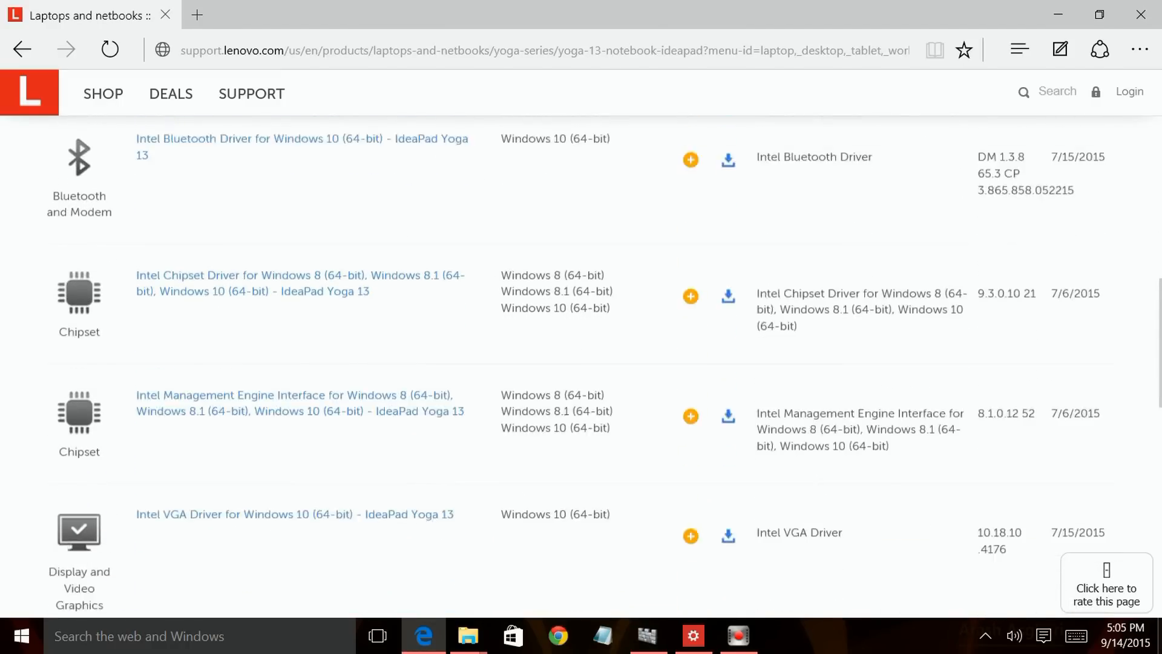
{"action": "scroll", "coordinate": [581, 363], "scroll_direction": "down", "scroll_amount": 1}
{"action": "scroll", "coordinate": [581, 363], "scroll_direction": "down", "scroll_amount": 1}
{"action": "scroll", "coordinate": [581, 364], "scroll_direction": "down", "scroll_amount": 2}
{"action": "scroll", "coordinate": [581, 364], "scroll_direction": "down", "scroll_amount": 1}
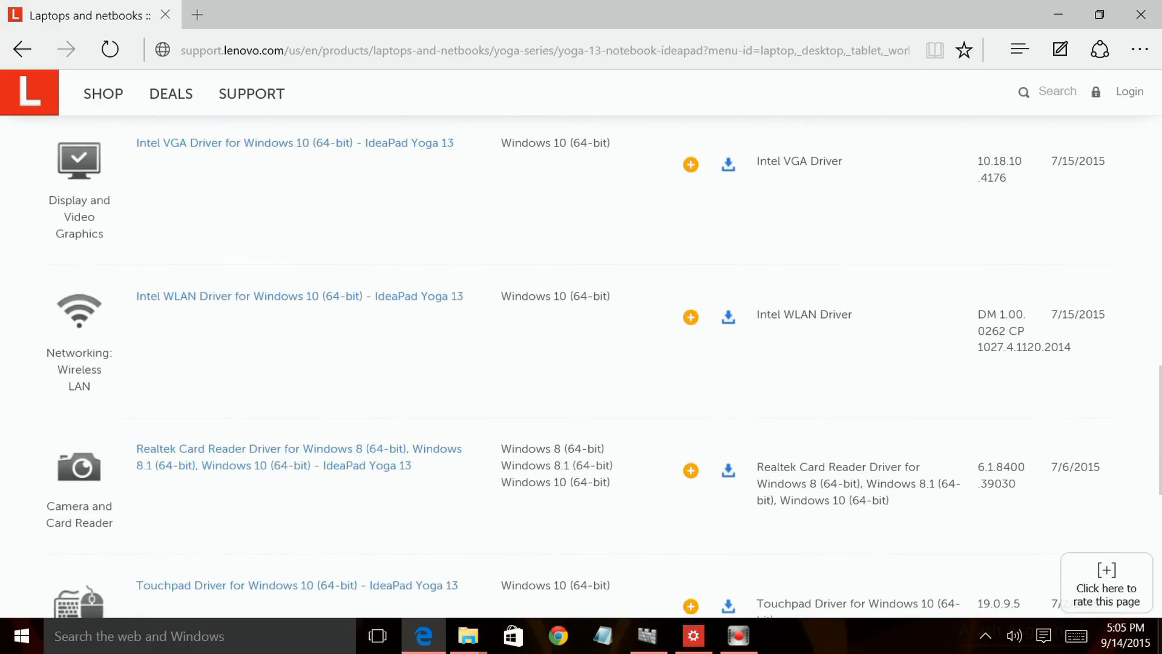
{"action": "scroll", "coordinate": [581, 363], "scroll_direction": "down", "scroll_amount": 2}
{"action": "scroll", "coordinate": [582, 364], "scroll_direction": "down", "scroll_amount": 1}
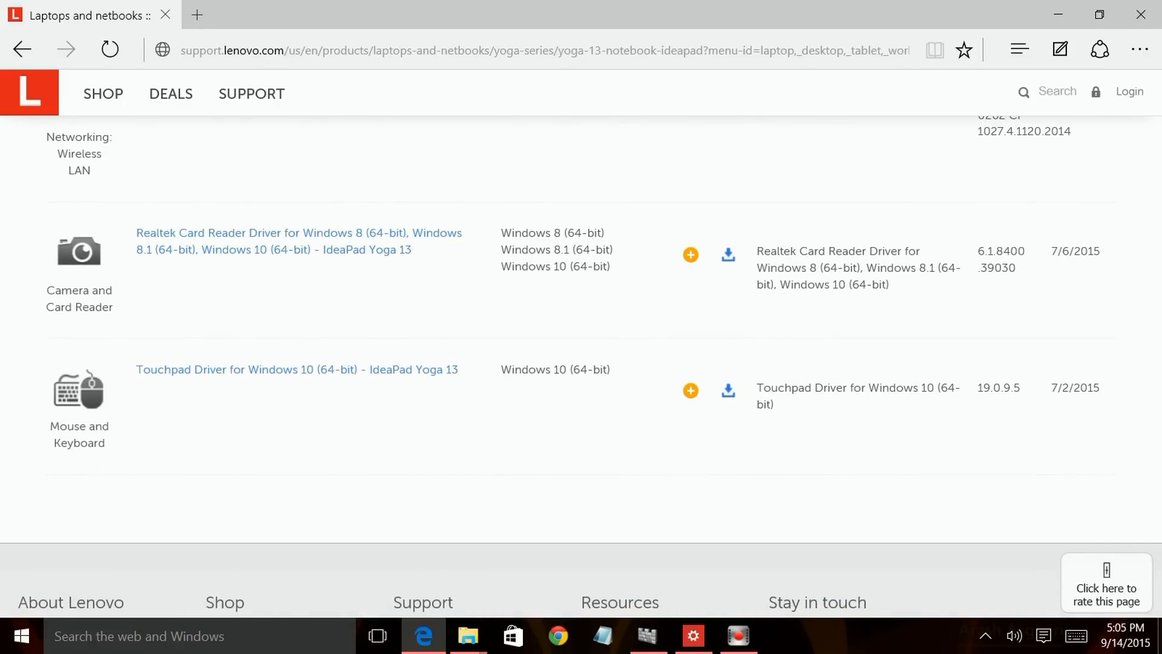
{"action": "scroll", "coordinate": [581, 364], "scroll_direction": "up", "scroll_amount": 5}
{"action": "scroll", "coordinate": [582, 364], "scroll_direction": "up", "scroll_amount": 3}
{"action": "scroll", "coordinate": [582, 364], "scroll_direction": "up", "scroll_amount": 2}
{"action": "scroll", "coordinate": [582, 363], "scroll_direction": "up", "scroll_amount": 2}
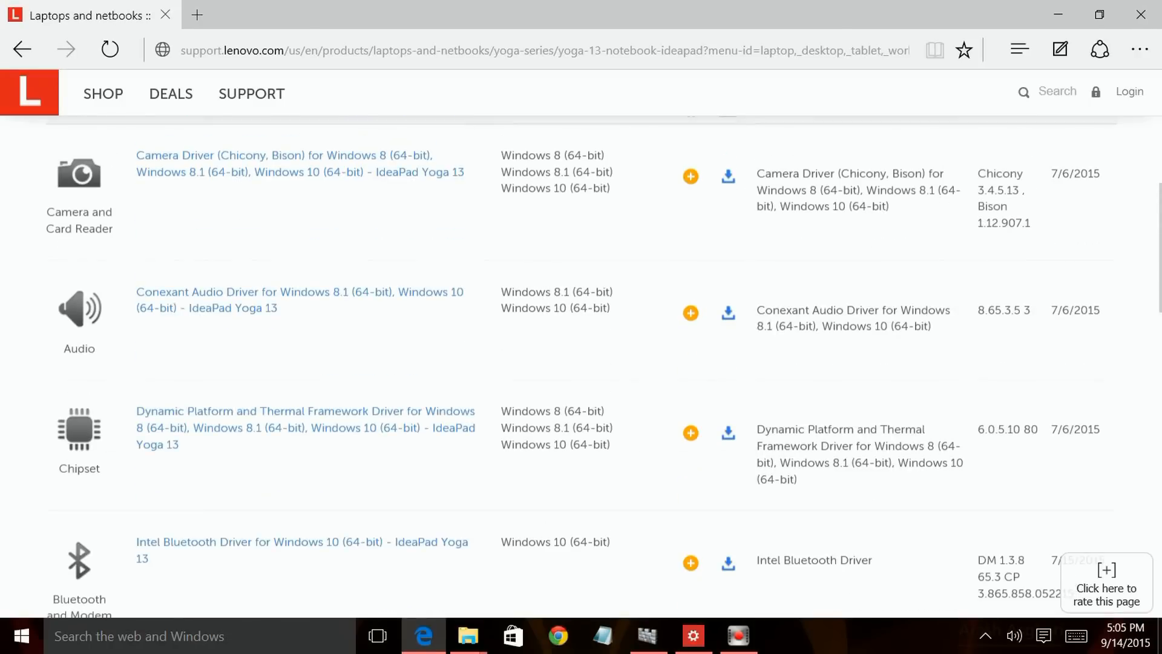
{"action": "scroll", "coordinate": [582, 363], "scroll_direction": "up", "scroll_amount": 5}
{"action": "scroll", "coordinate": [582, 363], "scroll_direction": "down", "scroll_amount": 3}
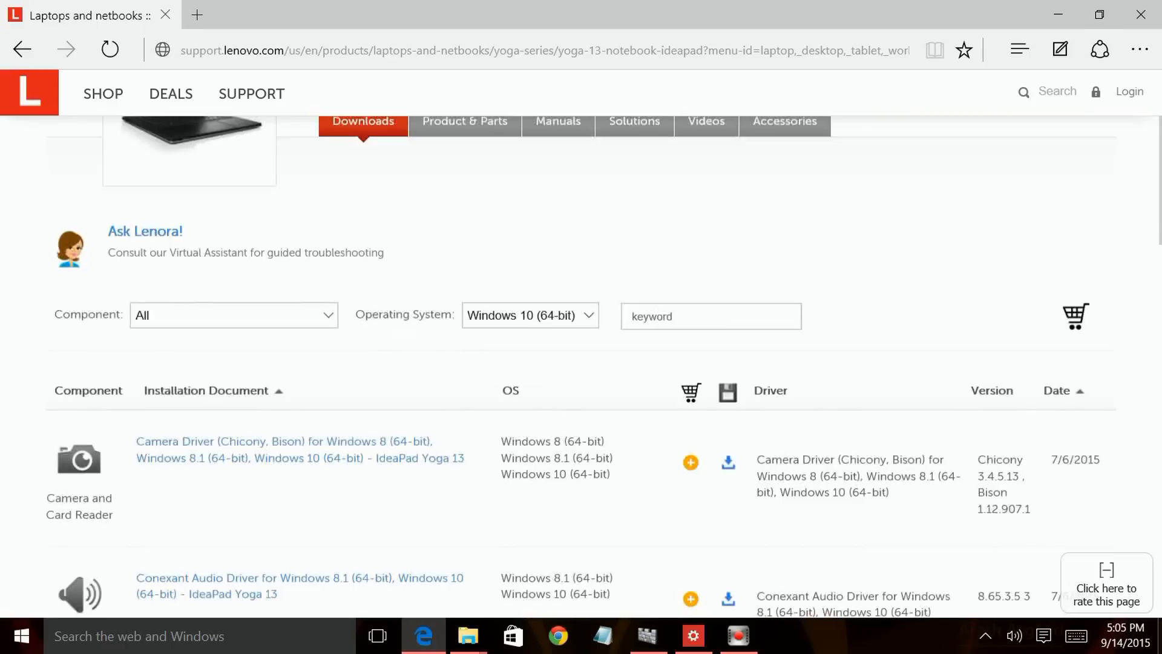
{"action": "scroll", "coordinate": [581, 364], "scroll_direction": "down", "scroll_amount": 2}
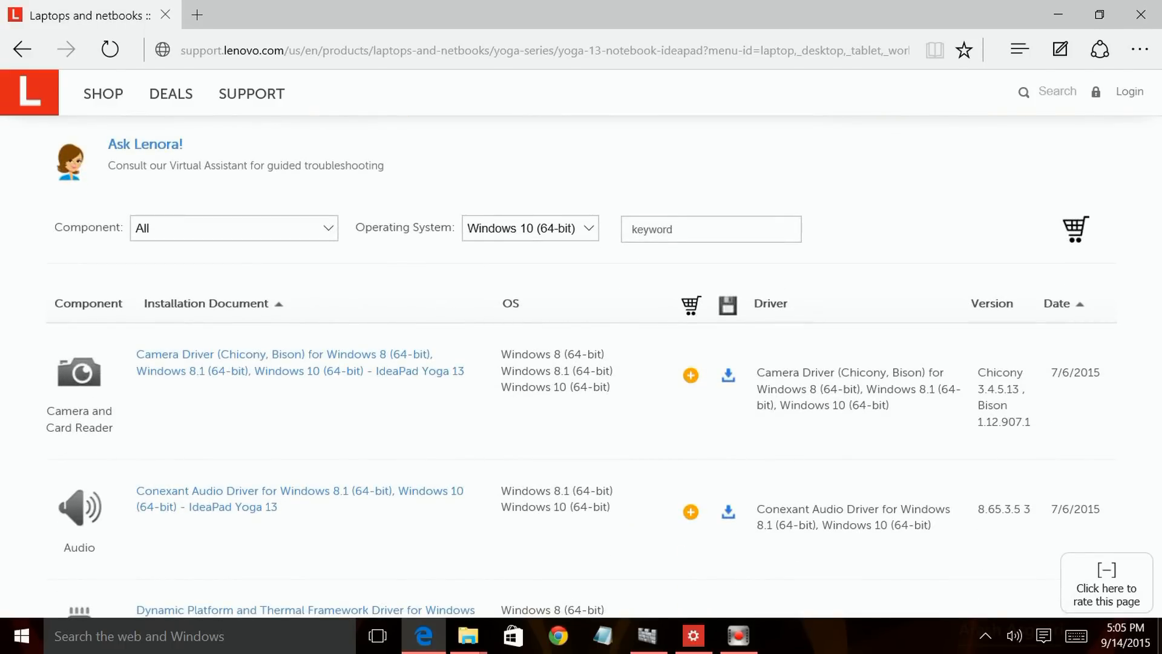
{"action": "left_click", "coordinate": [690, 375]}
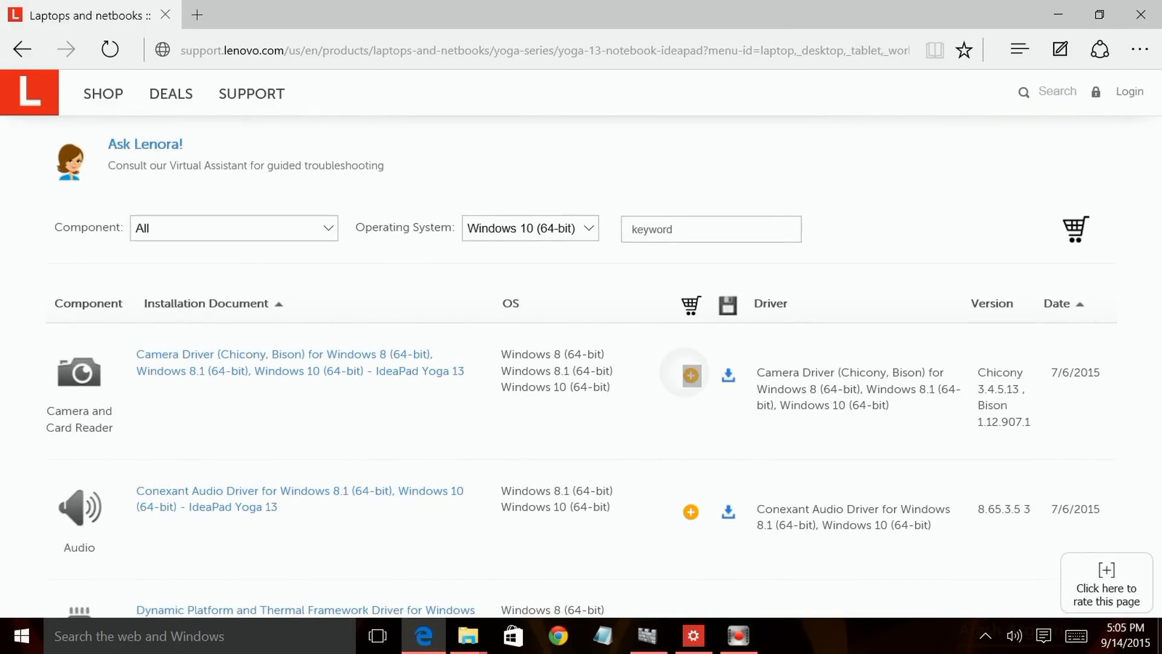
{"action": "left_click", "coordinate": [691, 512]}
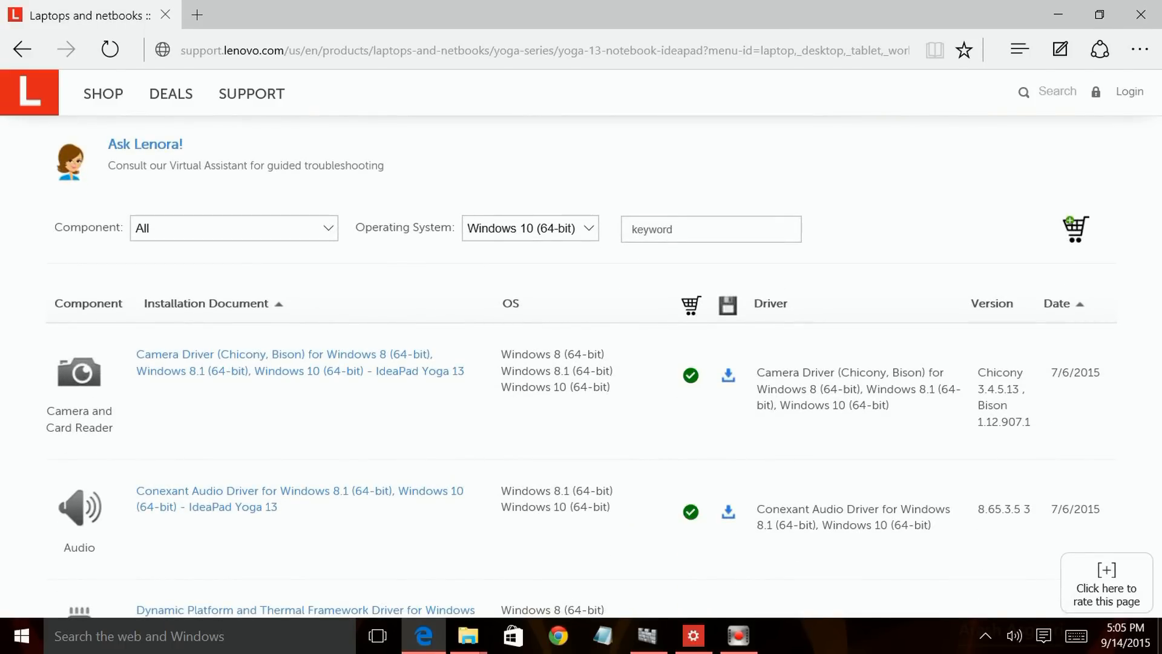
{"action": "scroll", "coordinate": [692, 512], "scroll_direction": "down", "scroll_amount": 2}
{"action": "left_click", "coordinate": [692, 460]}
{"action": "scroll", "coordinate": [692, 459], "scroll_direction": "down", "scroll_amount": 3}
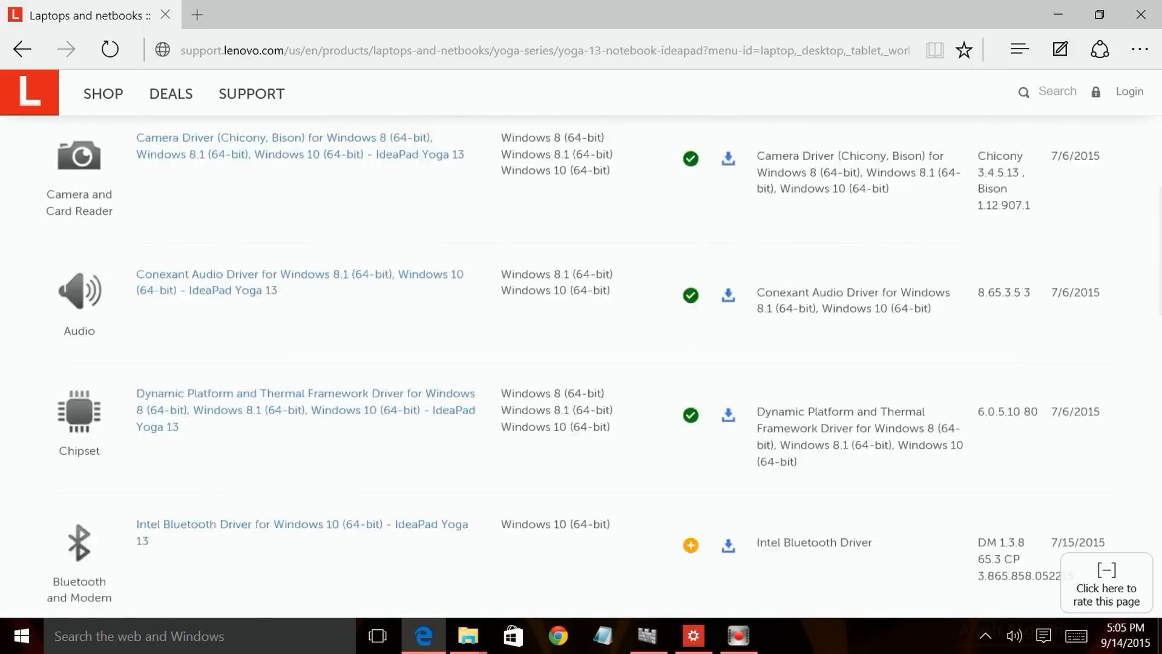
{"action": "left_click", "coordinate": [690, 391]}
{"action": "scroll", "coordinate": [691, 391], "scroll_direction": "down", "scroll_amount": 2}
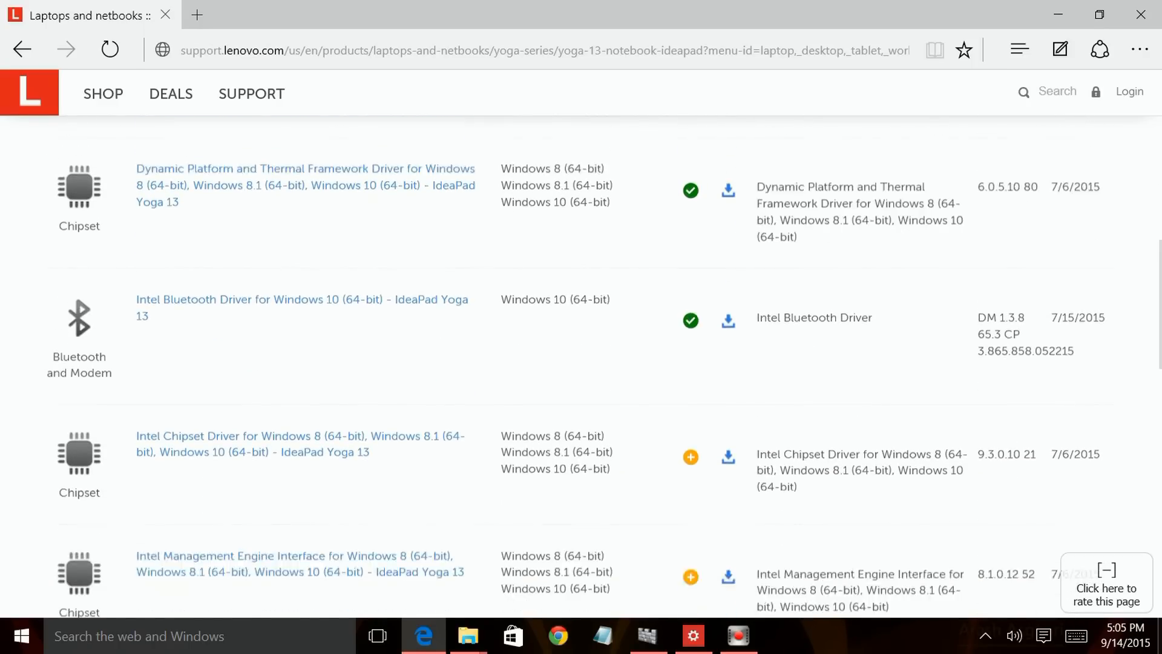
{"action": "left_click", "coordinate": [691, 384]}
{"action": "left_click", "coordinate": [692, 504]}
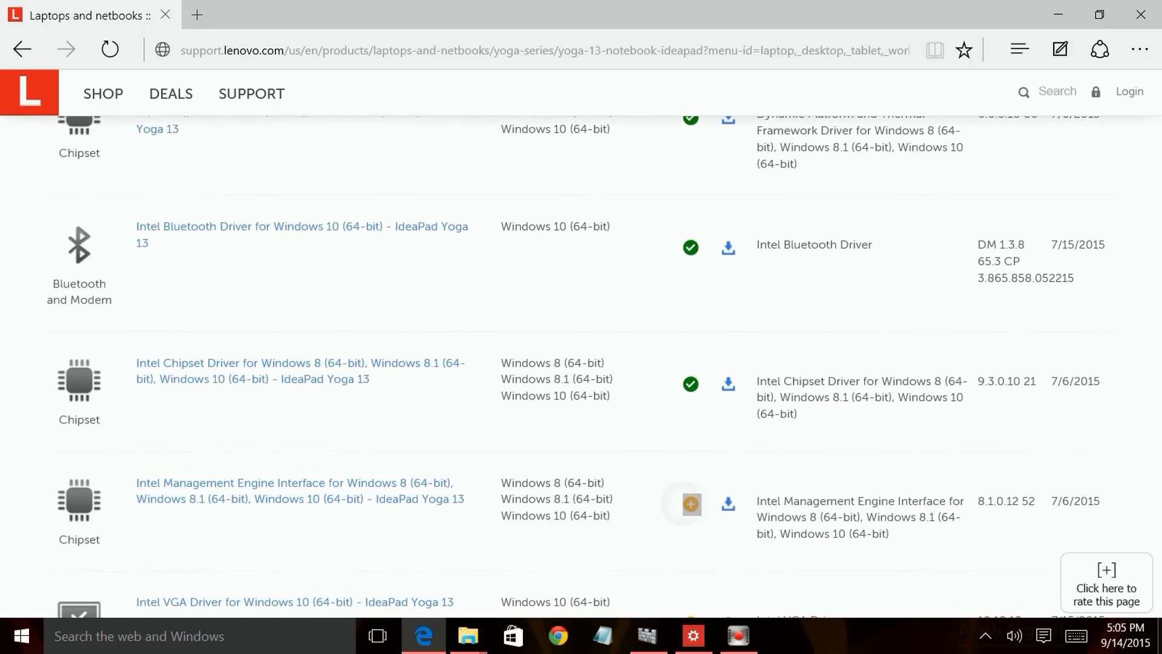
{"action": "scroll", "coordinate": [692, 504], "scroll_direction": "down", "scroll_amount": 2}
{"action": "scroll", "coordinate": [691, 493], "scroll_direction": "down", "scroll_amount": 2}
{"action": "left_click", "coordinate": [691, 425]}
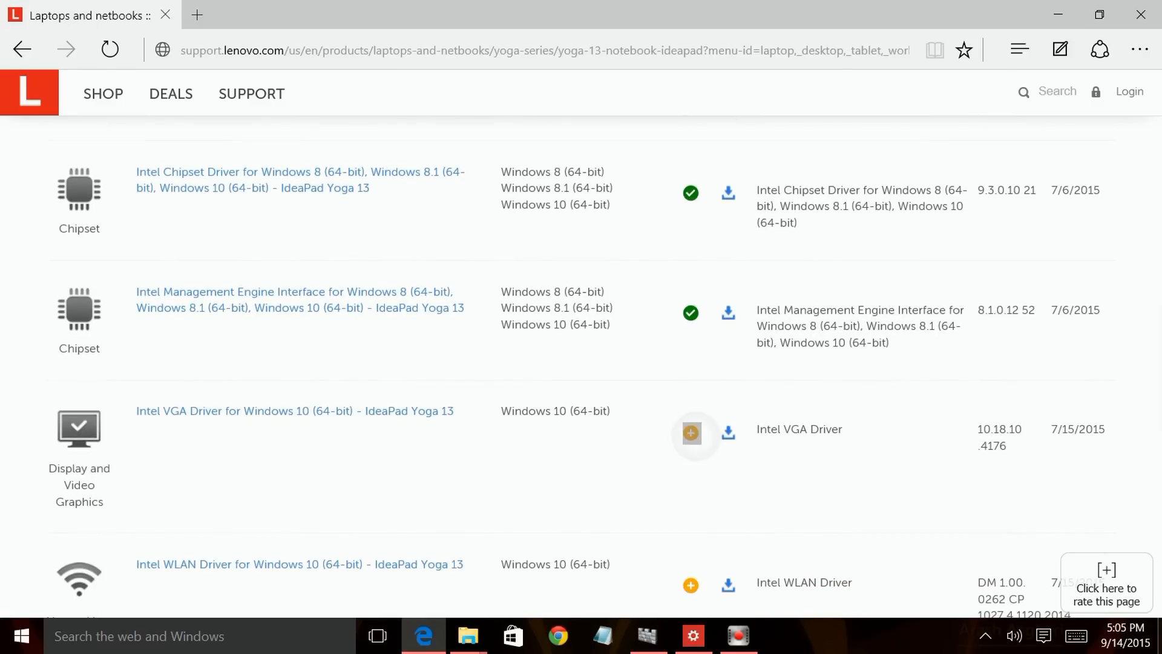
{"action": "scroll", "coordinate": [692, 425], "scroll_direction": "down", "scroll_amount": 1}
{"action": "scroll", "coordinate": [692, 425], "scroll_direction": "down", "scroll_amount": 1}
{"action": "left_click", "coordinate": [691, 350]}
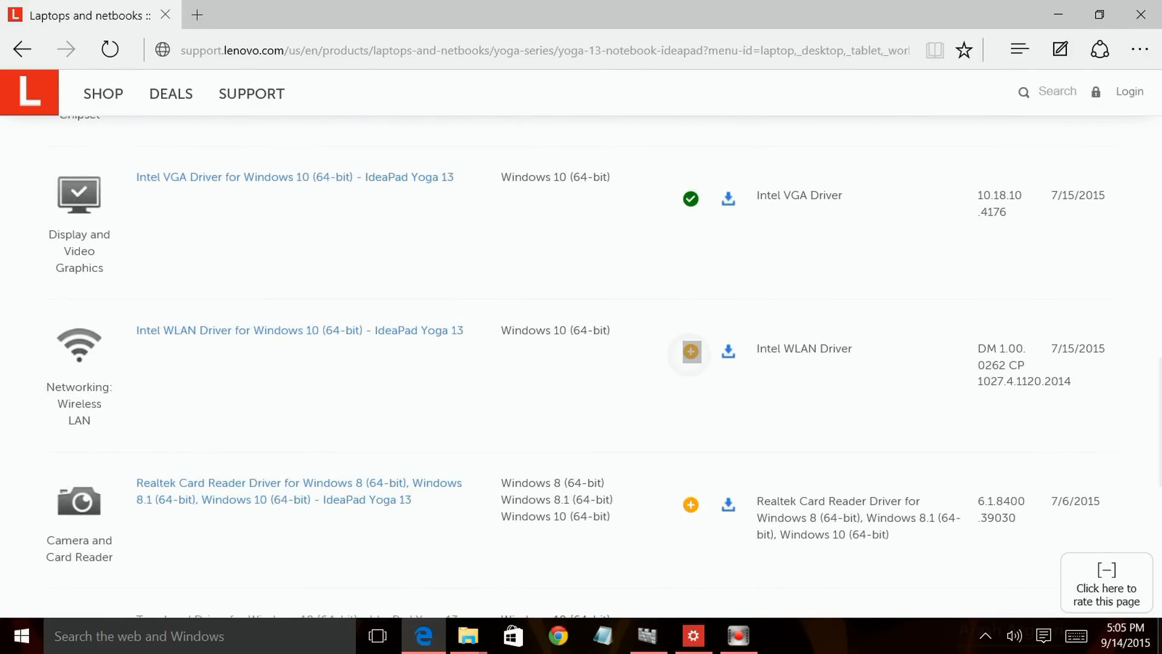
{"action": "scroll", "coordinate": [691, 350], "scroll_direction": "down", "scroll_amount": 2}
{"action": "scroll", "coordinate": [692, 386], "scroll_direction": "down", "scroll_amount": 1}
{"action": "left_click", "coordinate": [692, 363]}
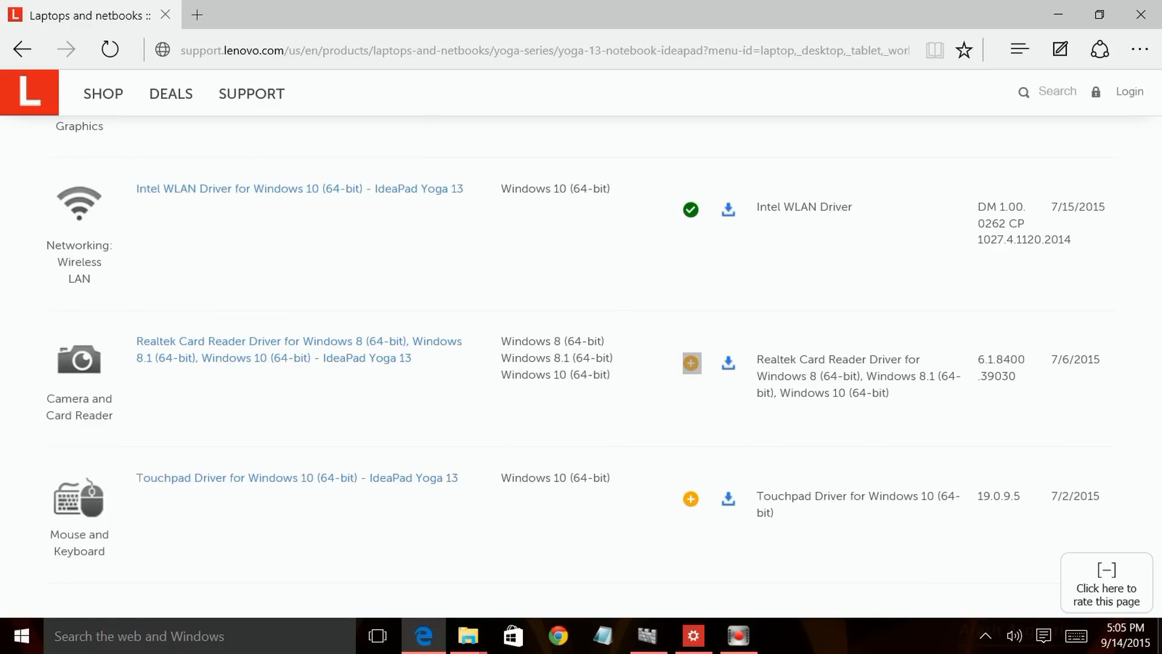
{"action": "left_click", "coordinate": [692, 499]}
{"action": "scroll", "coordinate": [690, 499], "scroll_direction": "down", "scroll_amount": 3}
{"action": "scroll", "coordinate": [692, 498], "scroll_direction": "down", "scroll_amount": 1}
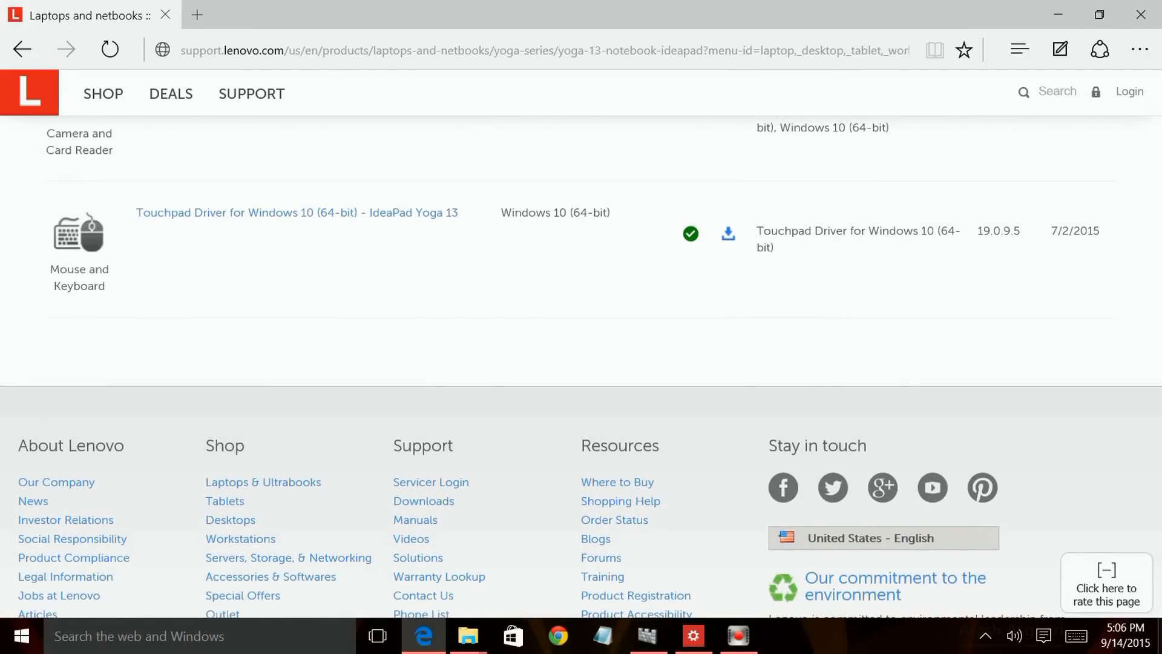
{"action": "scroll", "coordinate": [691, 364], "scroll_direction": "up", "scroll_amount": 3}
{"action": "scroll", "coordinate": [691, 364], "scroll_direction": "up", "scroll_amount": 3}
{"action": "scroll", "coordinate": [691, 363], "scroll_direction": "up", "scroll_amount": 2}
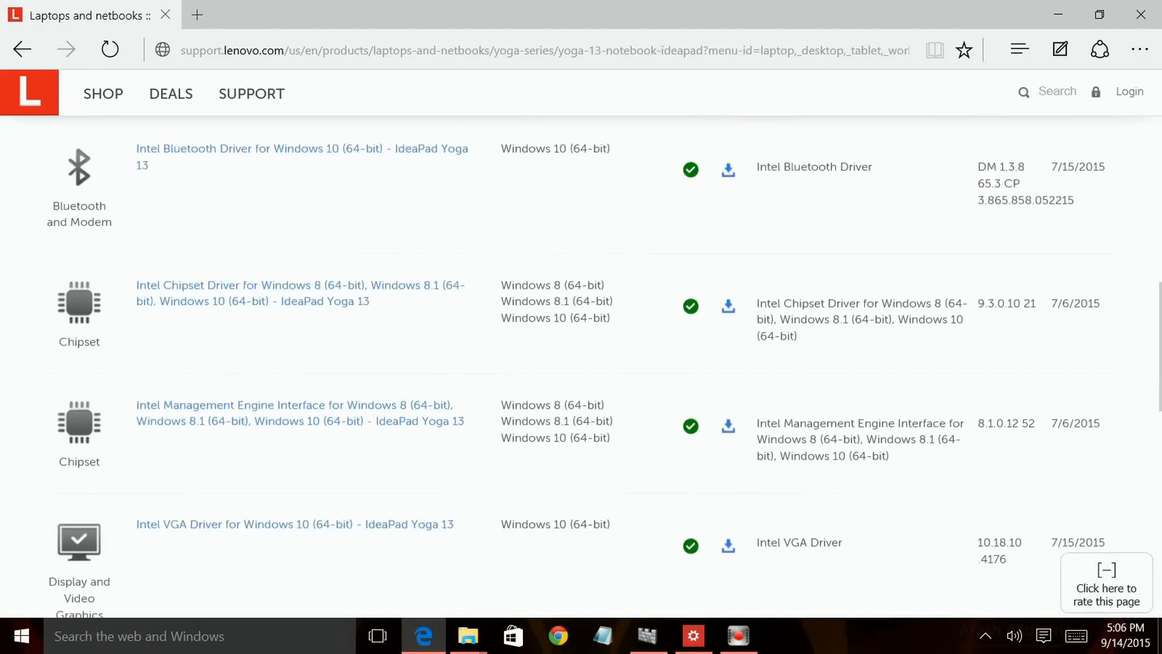
{"action": "scroll", "coordinate": [691, 364], "scroll_direction": "up", "scroll_amount": 2}
{"action": "scroll", "coordinate": [691, 363], "scroll_direction": "up", "scroll_amount": 3}
{"action": "scroll", "coordinate": [691, 363], "scroll_direction": "up", "scroll_amount": 2}
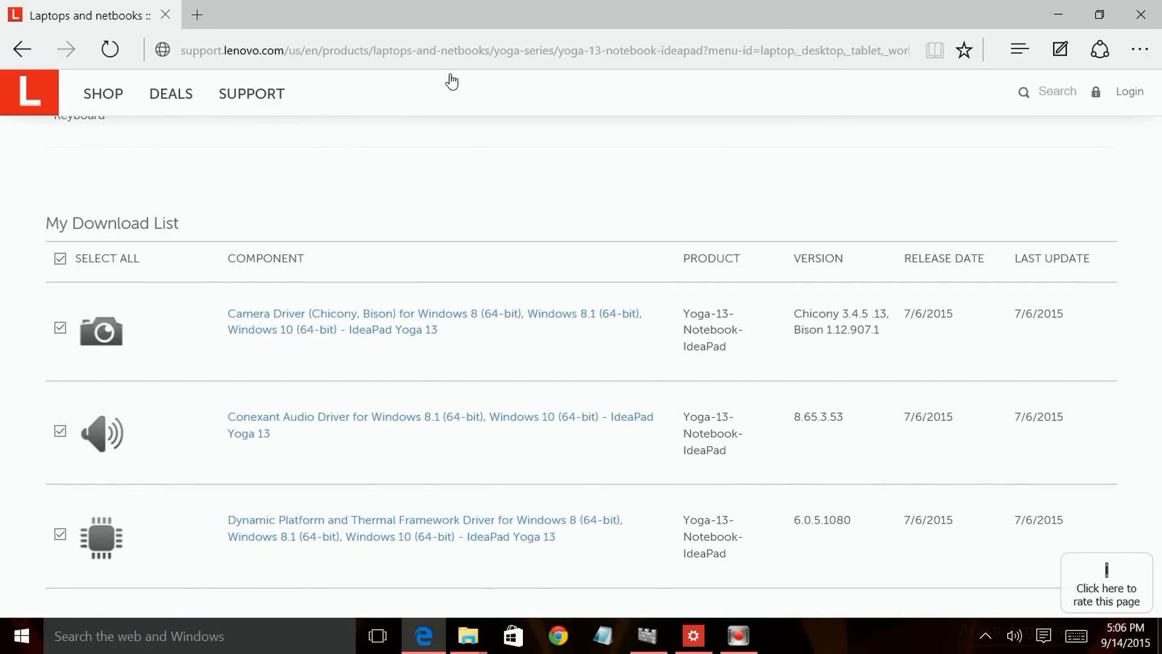
{"action": "scroll", "coordinate": [453, 81], "scroll_direction": "down", "scroll_amount": 4}
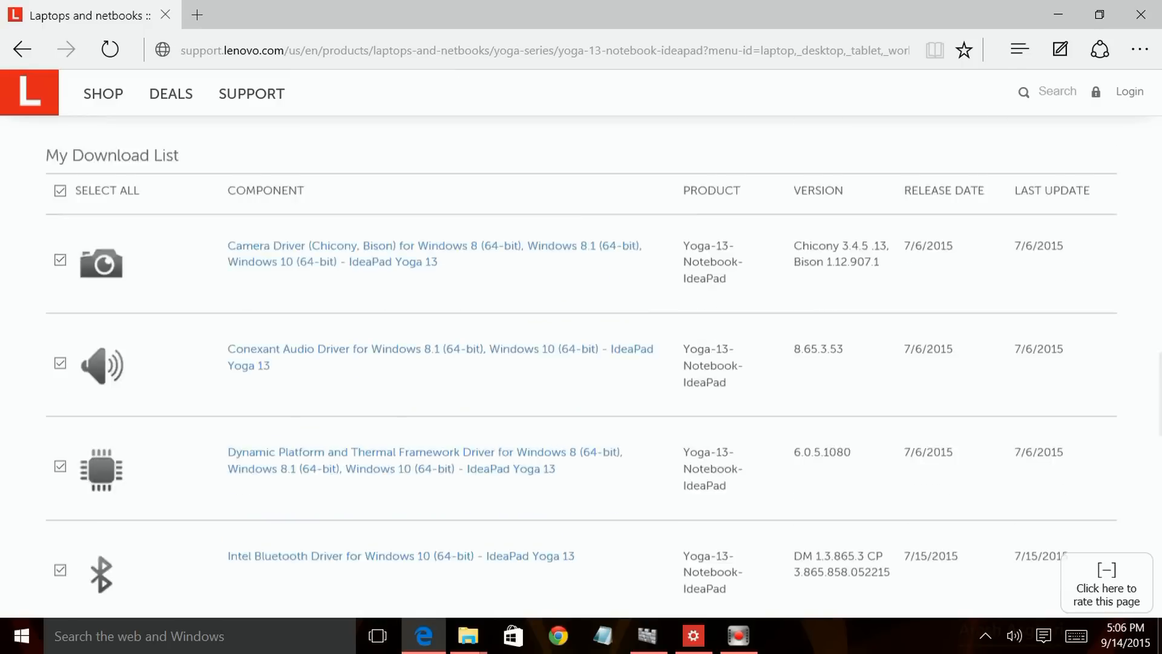
{"action": "scroll", "coordinate": [452, 81], "scroll_direction": "down", "scroll_amount": 4}
{"action": "scroll", "coordinate": [452, 81], "scroll_direction": "down", "scroll_amount": 2}
{"action": "scroll", "coordinate": [453, 82], "scroll_direction": "down", "scroll_amount": 3}
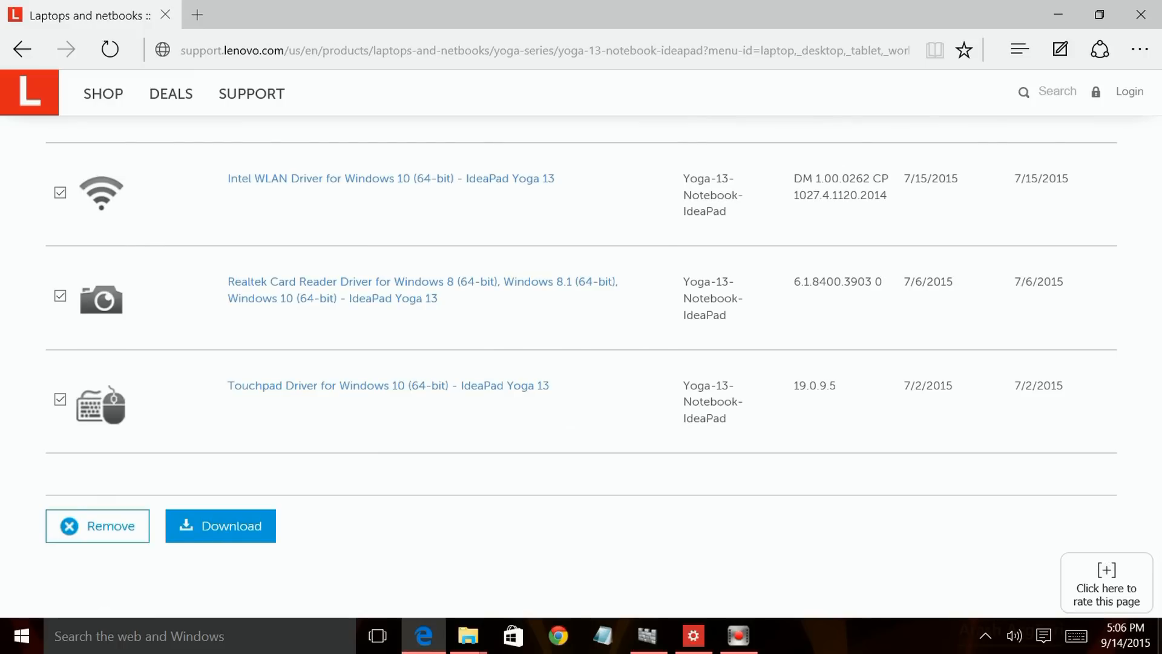
- Start downloading all ten drivers in My Download List
{"action": "left_click", "coordinate": [220, 526]}
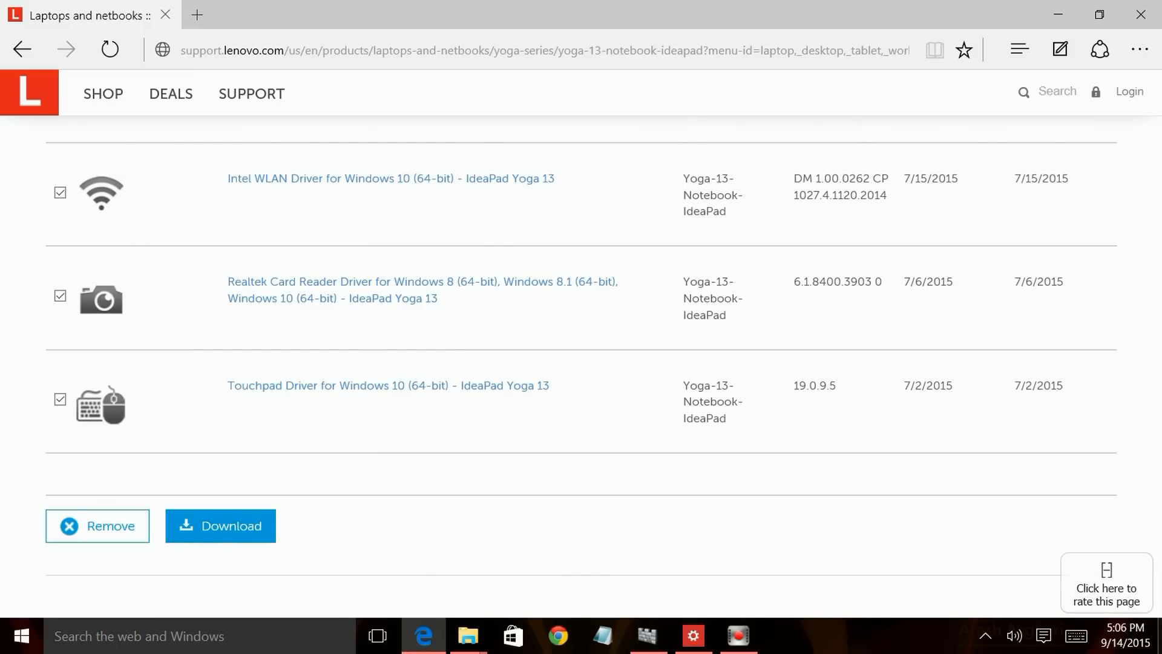
{"action": "scroll", "coordinate": [582, 363], "scroll_direction": "down", "scroll_amount": 5}
{"action": "scroll", "coordinate": [581, 363], "scroll_direction": "down", "scroll_amount": 4}
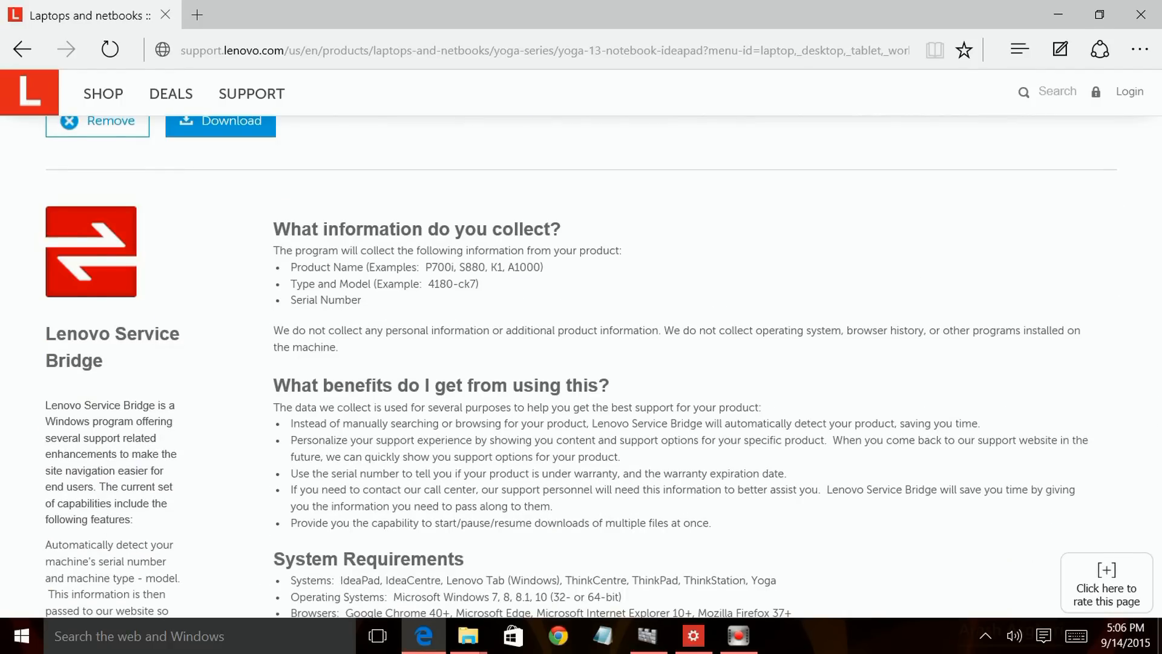
{"action": "scroll", "coordinate": [581, 363], "scroll_direction": "down", "scroll_amount": 5}
{"action": "scroll", "coordinate": [582, 363], "scroll_direction": "down", "scroll_amount": 4}
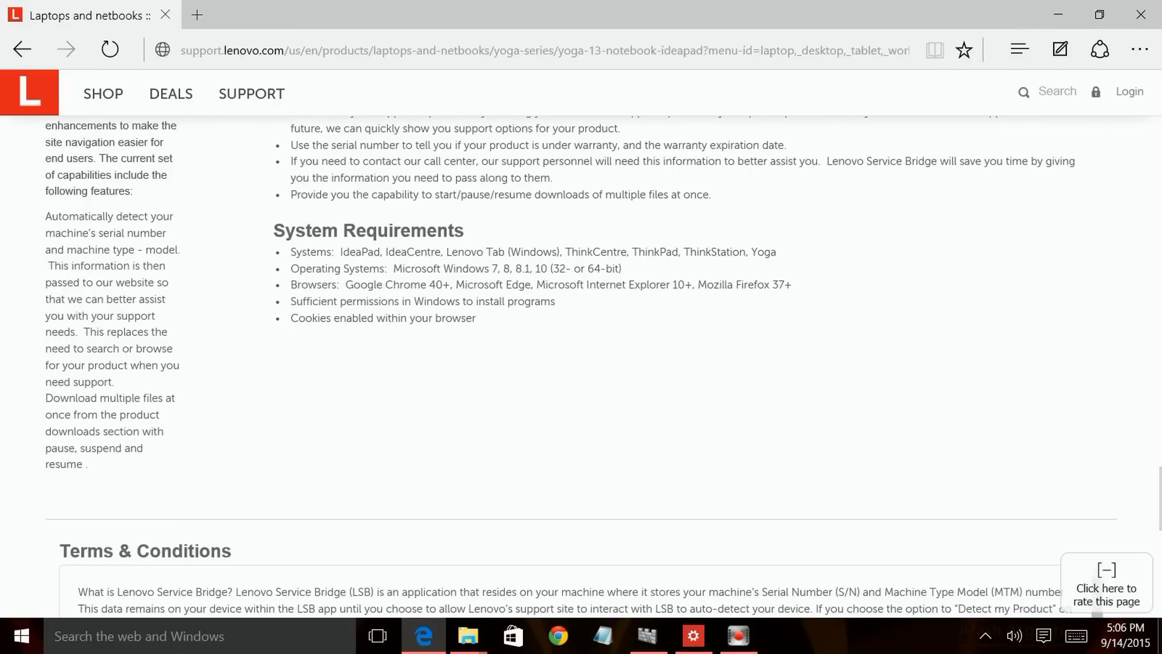
{"action": "scroll", "coordinate": [582, 364], "scroll_direction": "down", "scroll_amount": 4}
{"action": "scroll", "coordinate": [582, 454], "scroll_direction": "down", "scroll_amount": 5}
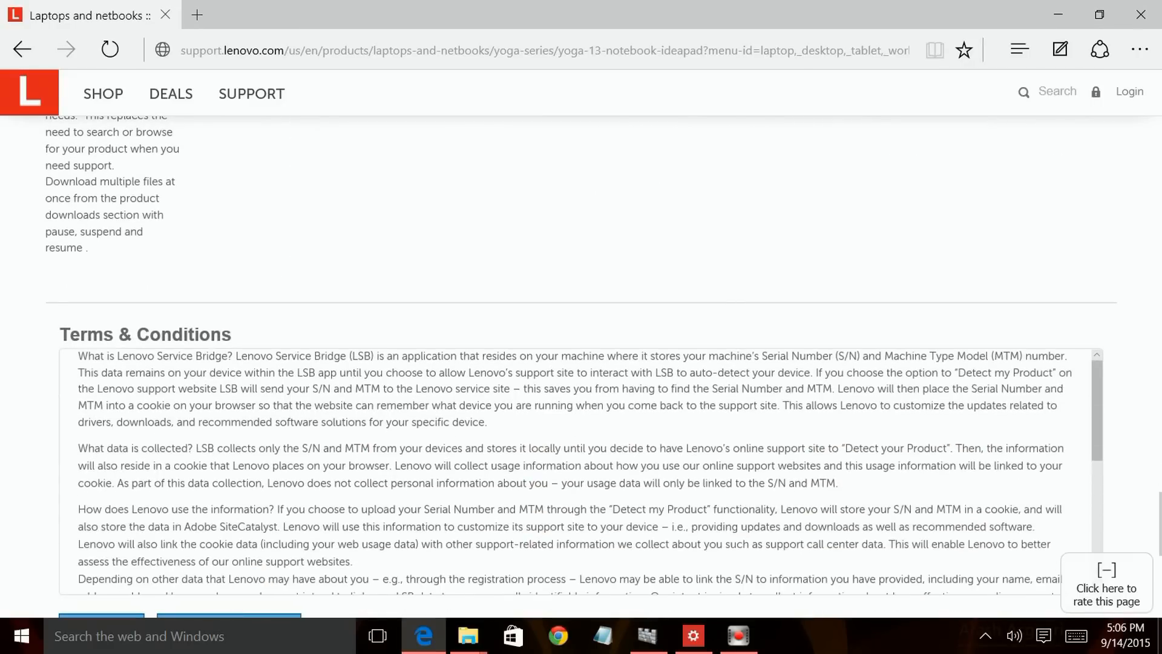
{"action": "scroll", "coordinate": [582, 363], "scroll_direction": "down", "scroll_amount": 4}
{"action": "scroll", "coordinate": [581, 364], "scroll_direction": "down", "scroll_amount": 4}
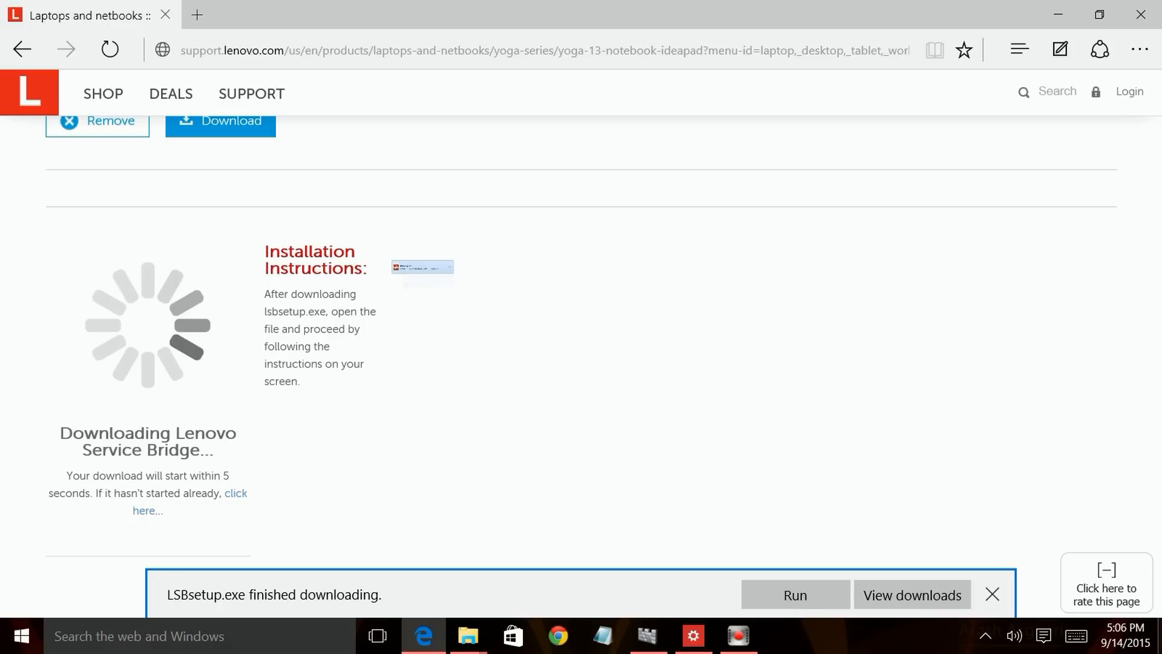
- Run the downloaded LSBsetup.exe for Lenovo Service Bridge
{"action": "left_click", "coordinate": [795, 595]}
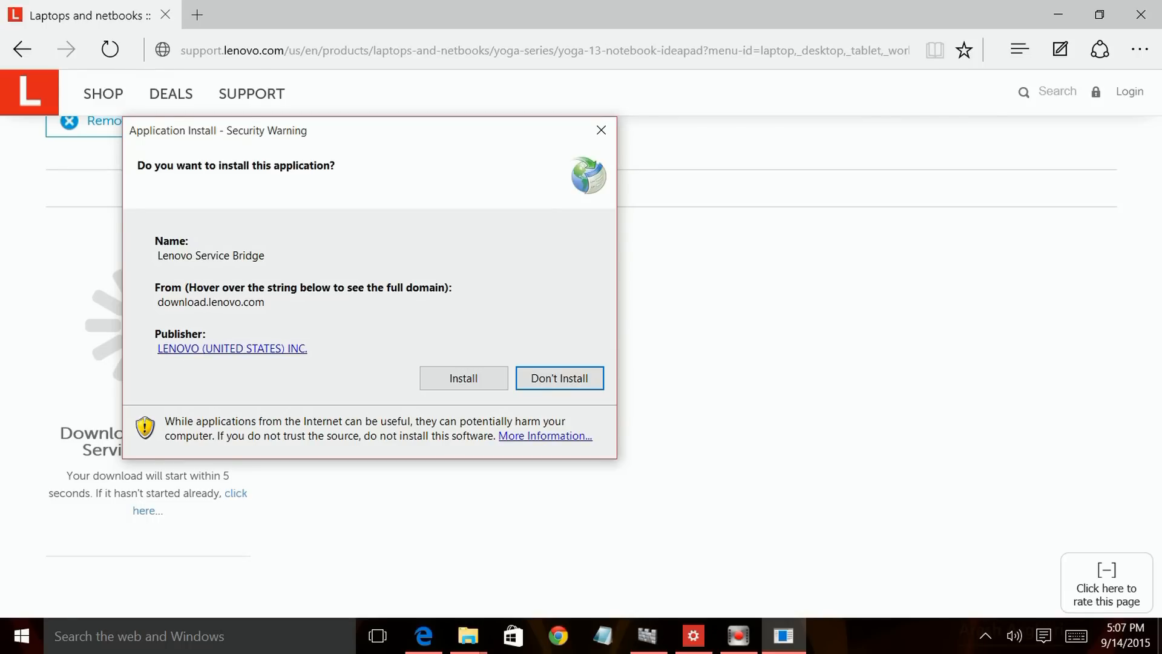
- Approve installing Lenovo Service Bridge so the ten drivers download one by one
{"action": "left_click", "coordinate": [457, 378]}
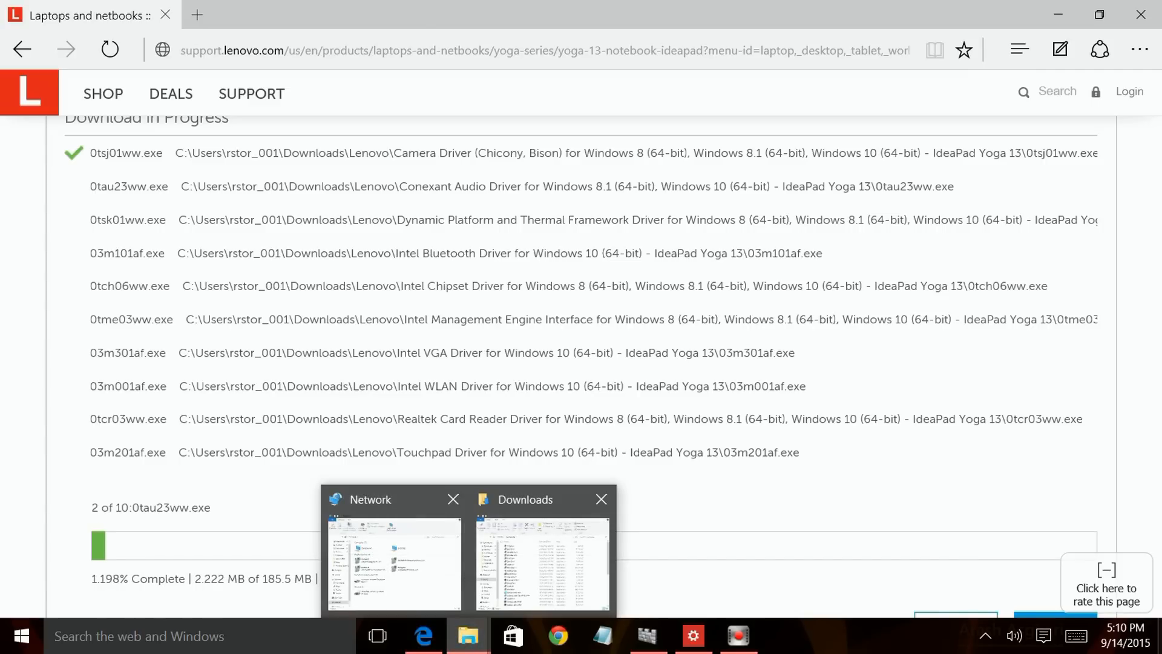
- In Downloads, sort by Name and go into the Lenovo folder holding the ten driver folders
{"action": "left_click", "coordinate": [542, 559]}
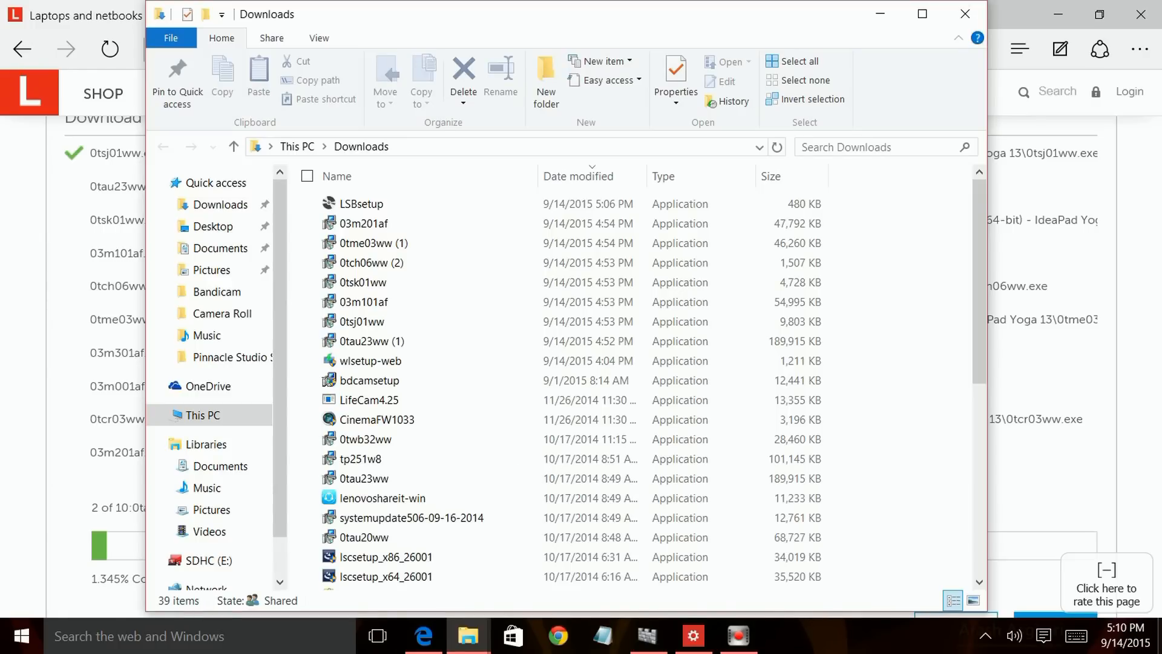
{"action": "left_click", "coordinate": [298, 146]}
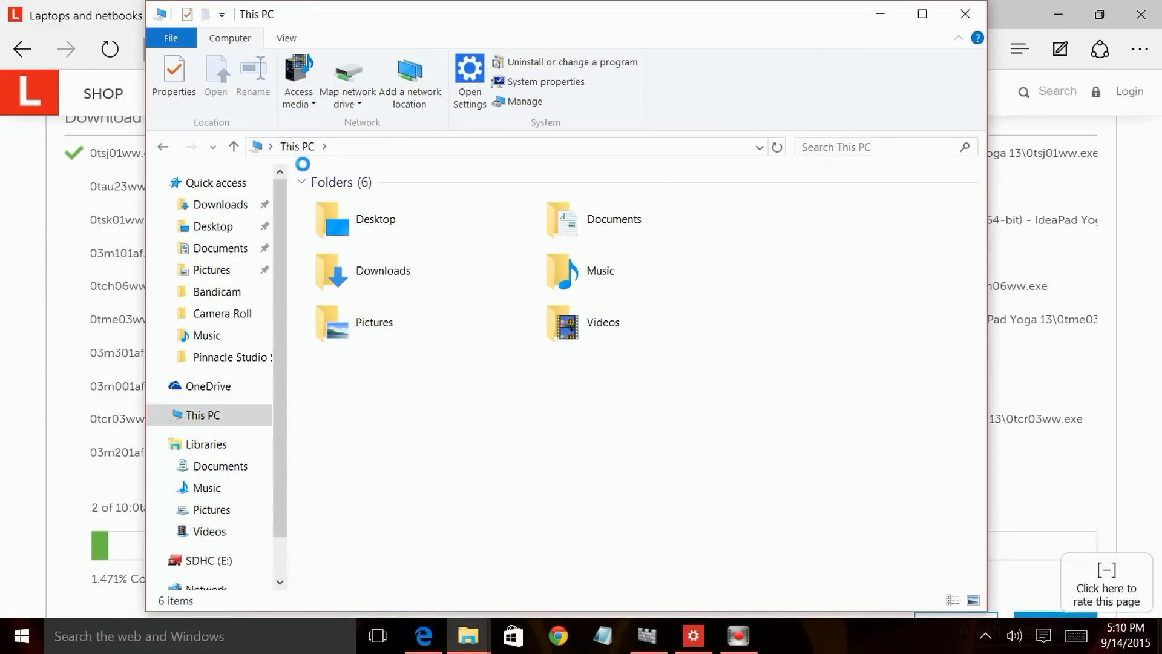
{"action": "double_click", "coordinate": [382, 271]}
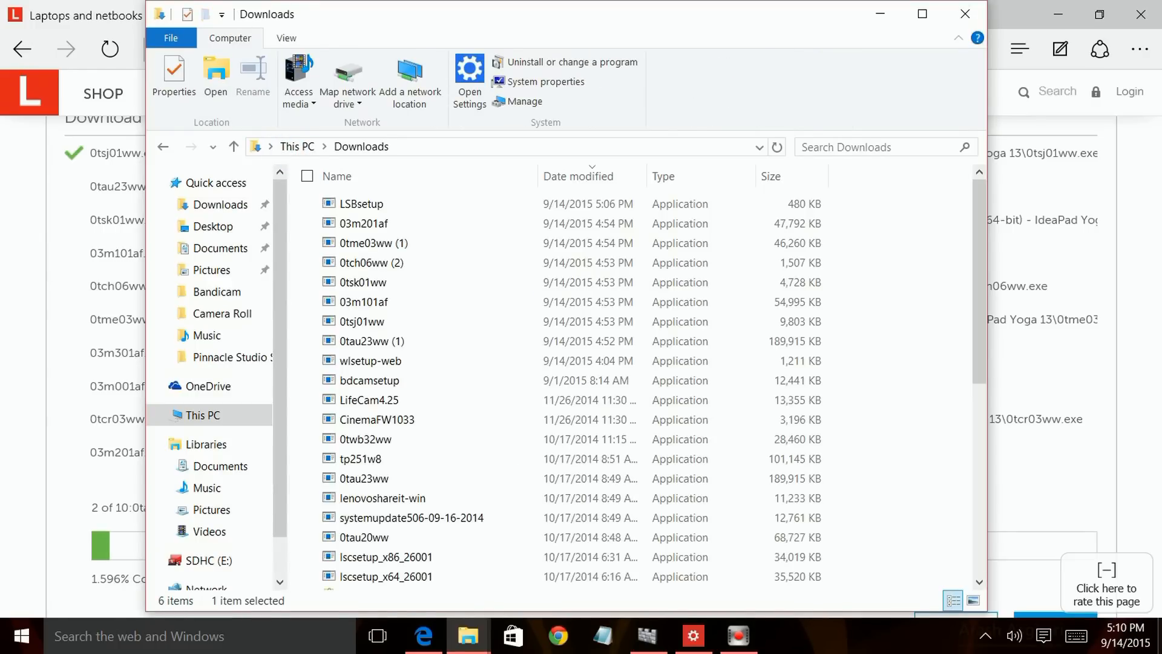
{"action": "left_click", "coordinate": [338, 176]}
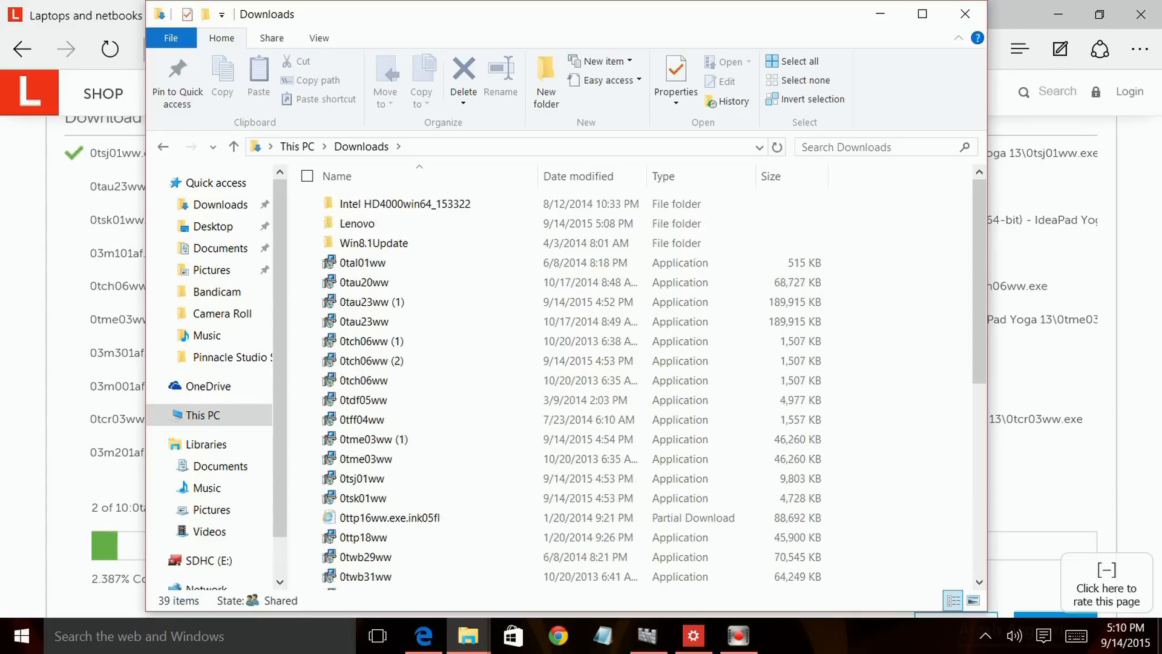
{"action": "double_click", "coordinate": [354, 223]}
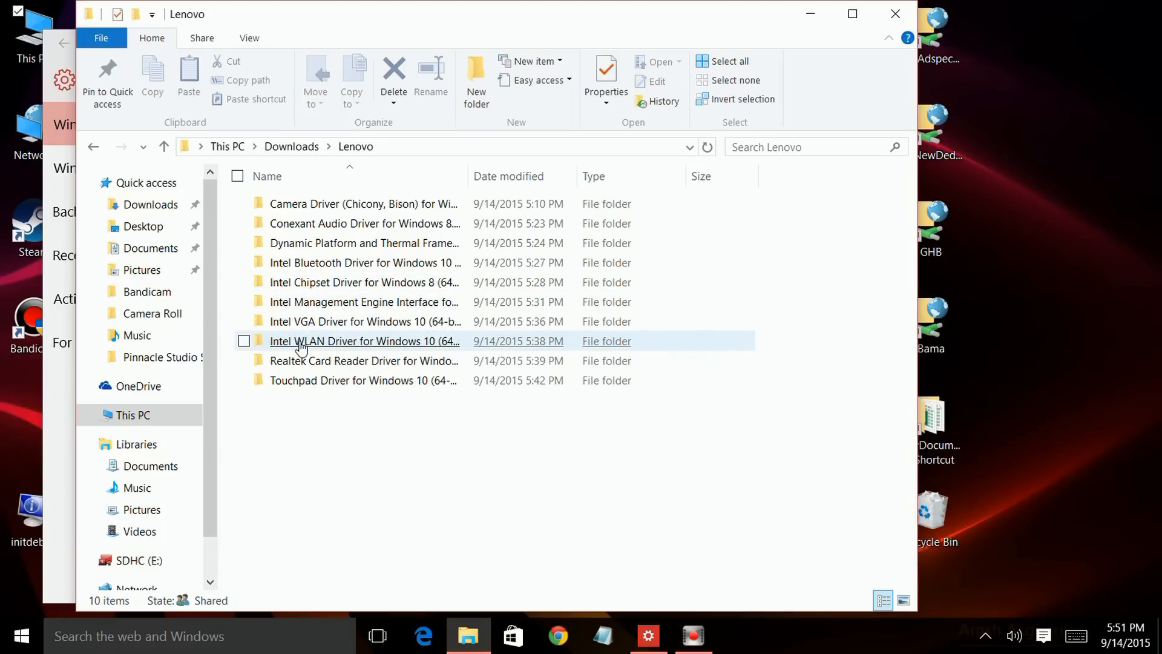
- Launch the 0tch06ww package from the Intel Chipset Driver folder and accept its licence
{"action": "double_click", "coordinate": [332, 284]}
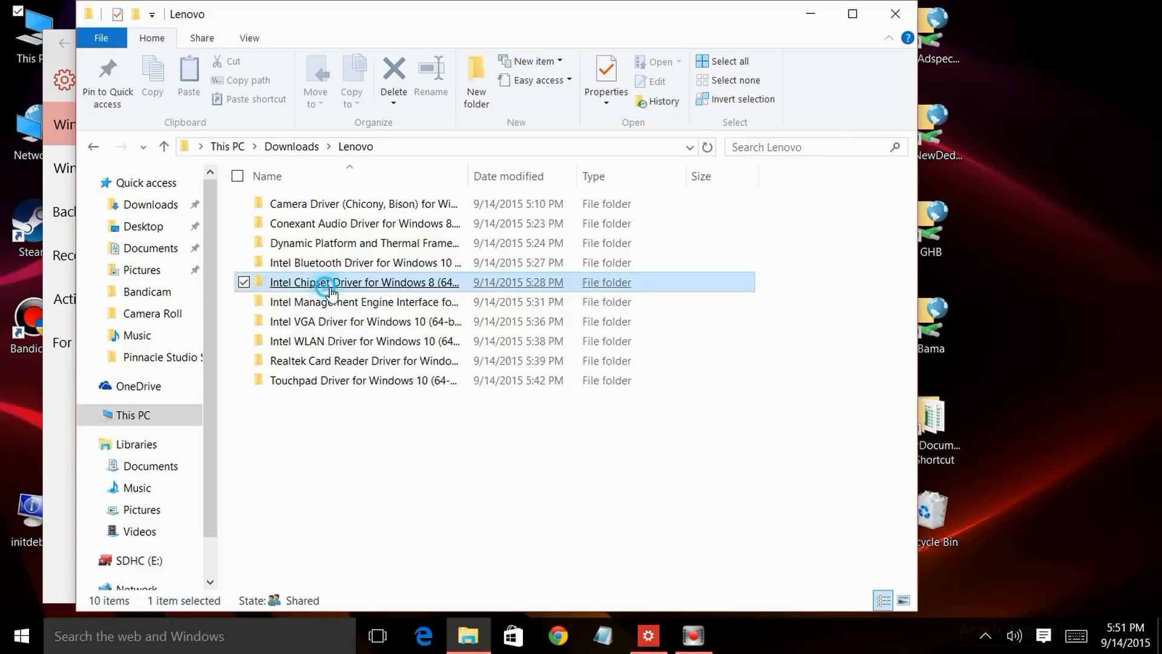
{"action": "double_click", "coordinate": [293, 207]}
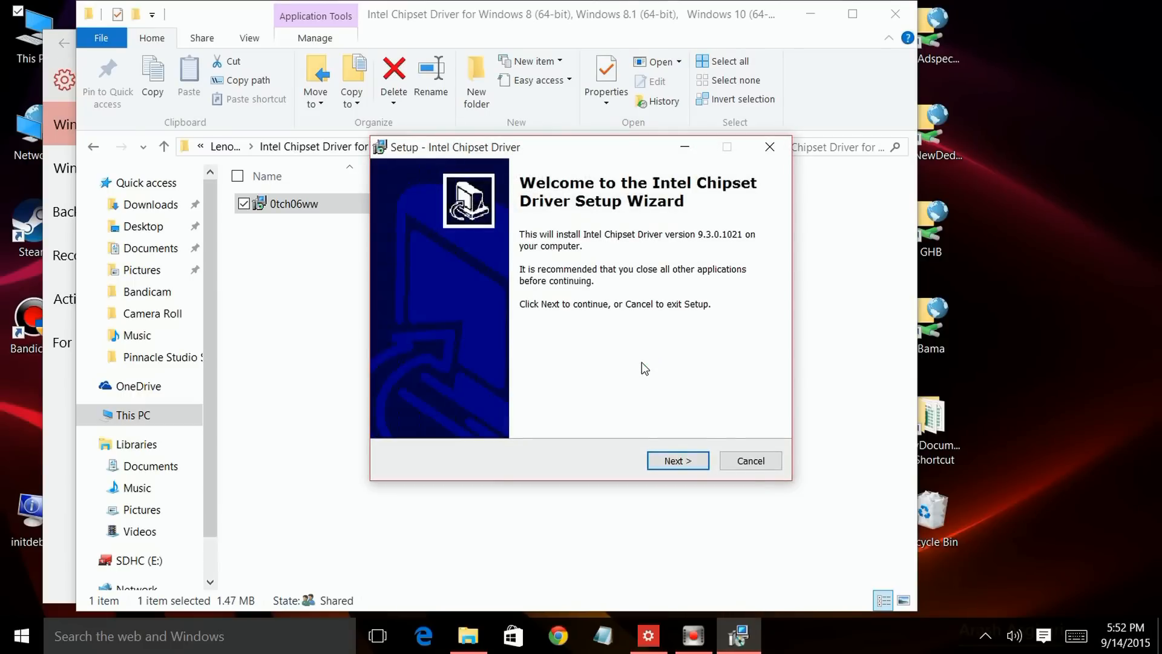
{"action": "left_click", "coordinate": [662, 462]}
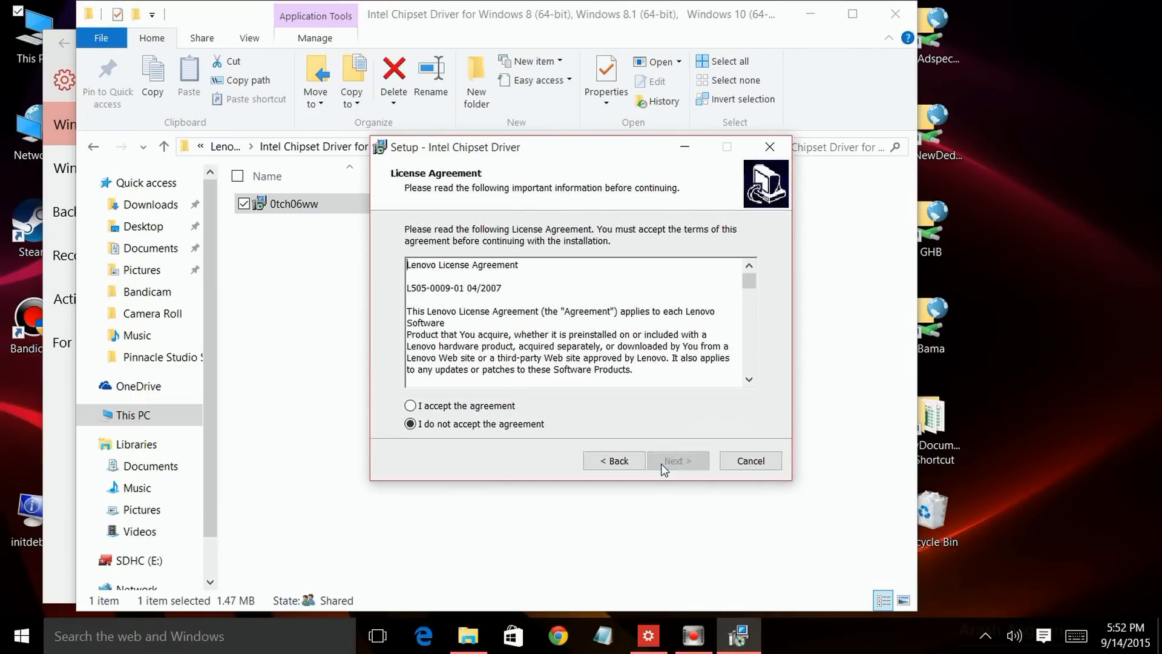
{"action": "left_click", "coordinate": [493, 406]}
- Keep the default c:\drivers destination, confirm the existing folder and start extraction
{"action": "left_click", "coordinate": [677, 464]}
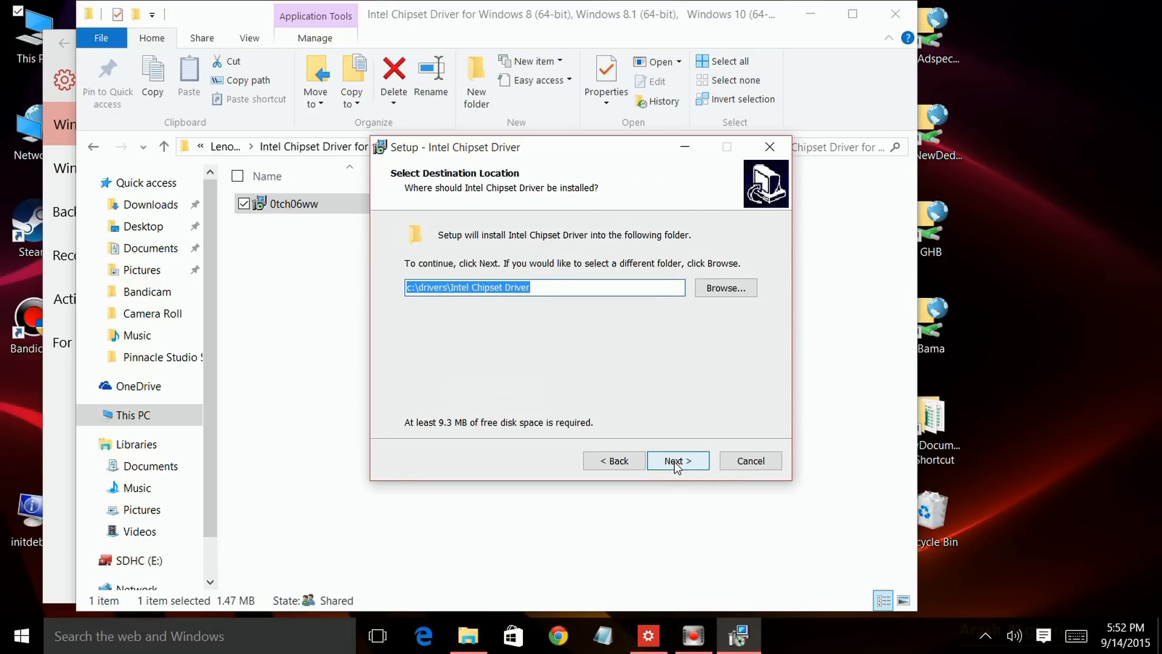
{"action": "left_click", "coordinate": [676, 465]}
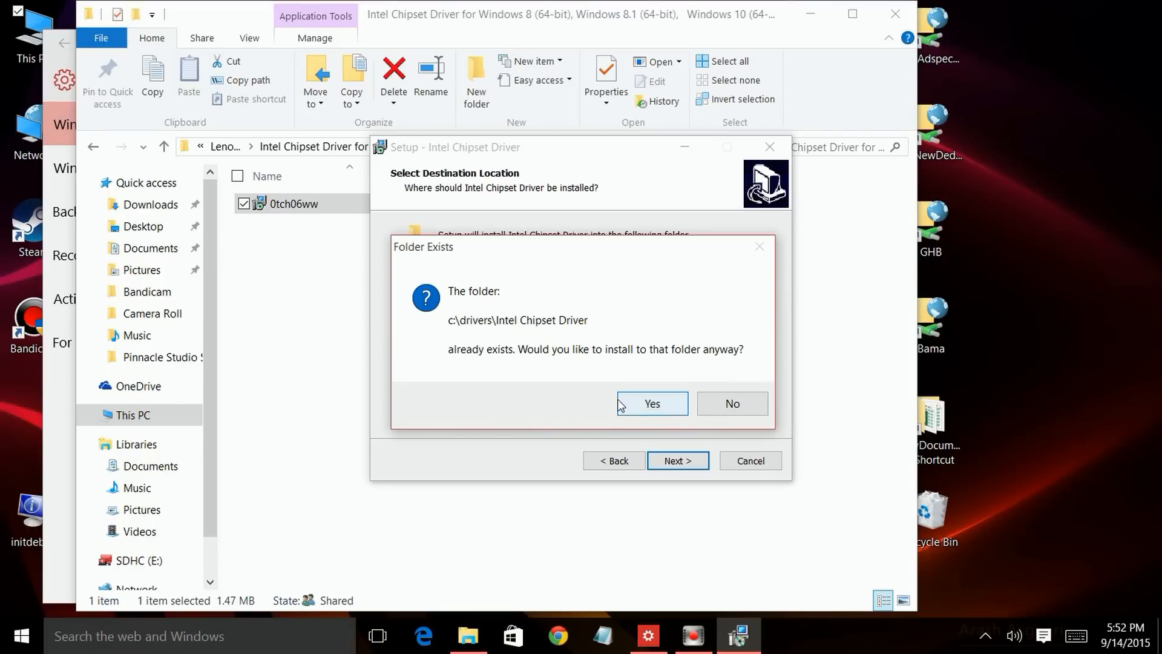
{"action": "left_click", "coordinate": [652, 404]}
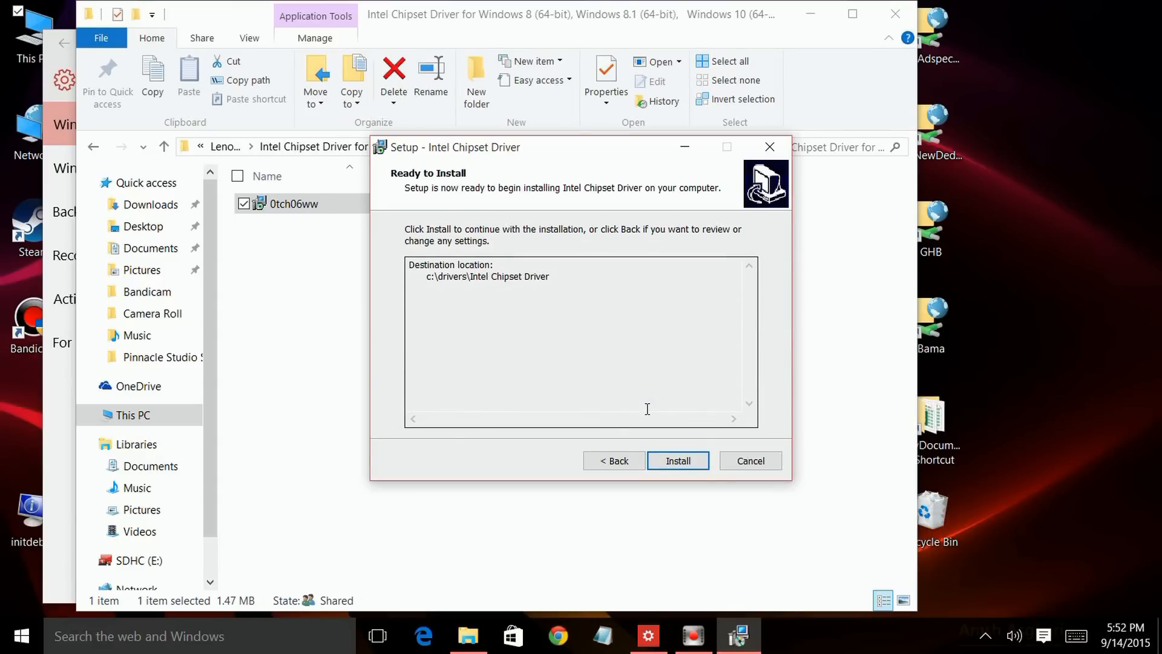
{"action": "left_click", "coordinate": [677, 463]}
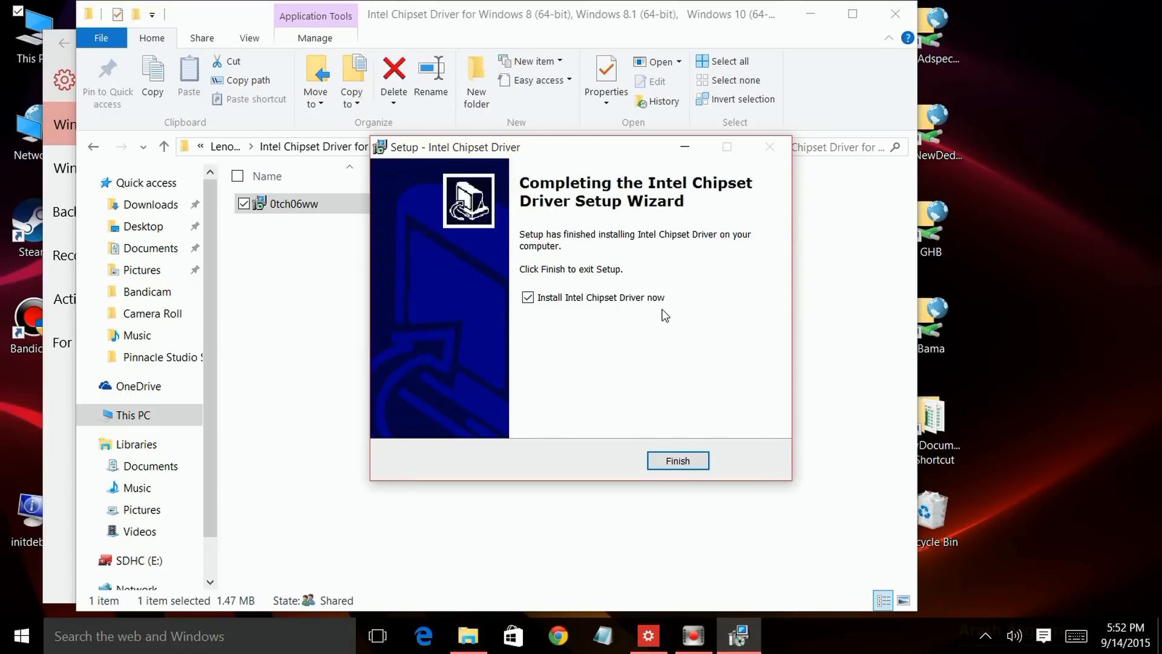
- Run the extracted Intel Chipset Device Software installer through to Finish with restart selected
{"action": "left_click", "coordinate": [664, 461]}
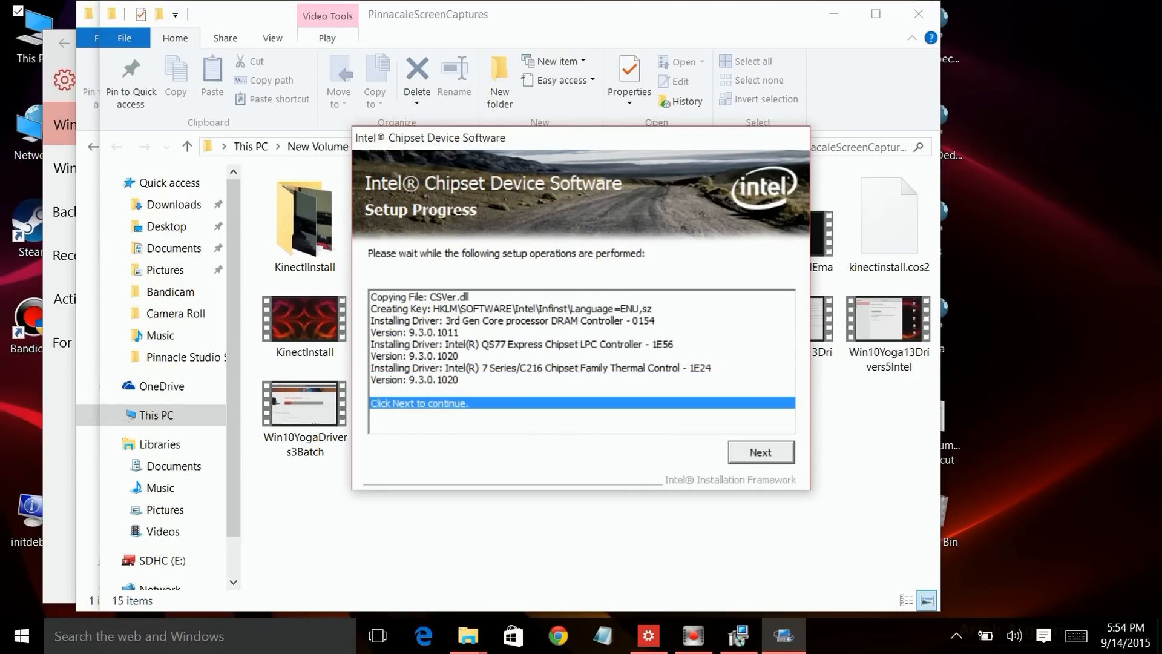
{"action": "key", "text": "Return"}
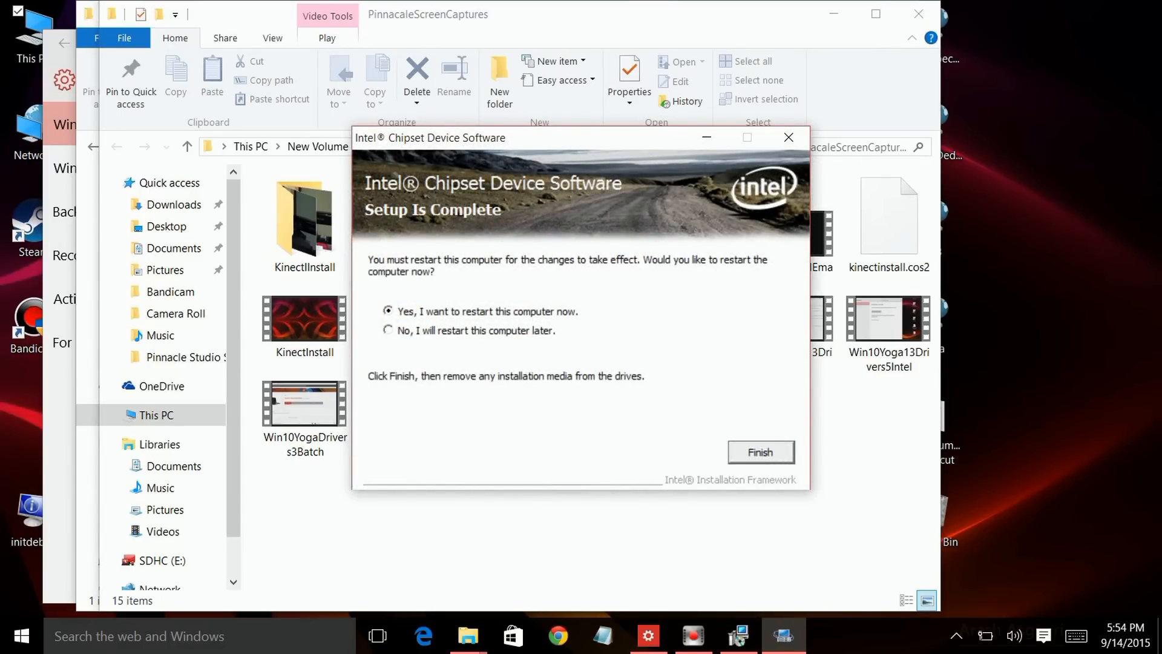
{"action": "key", "text": "Return"}
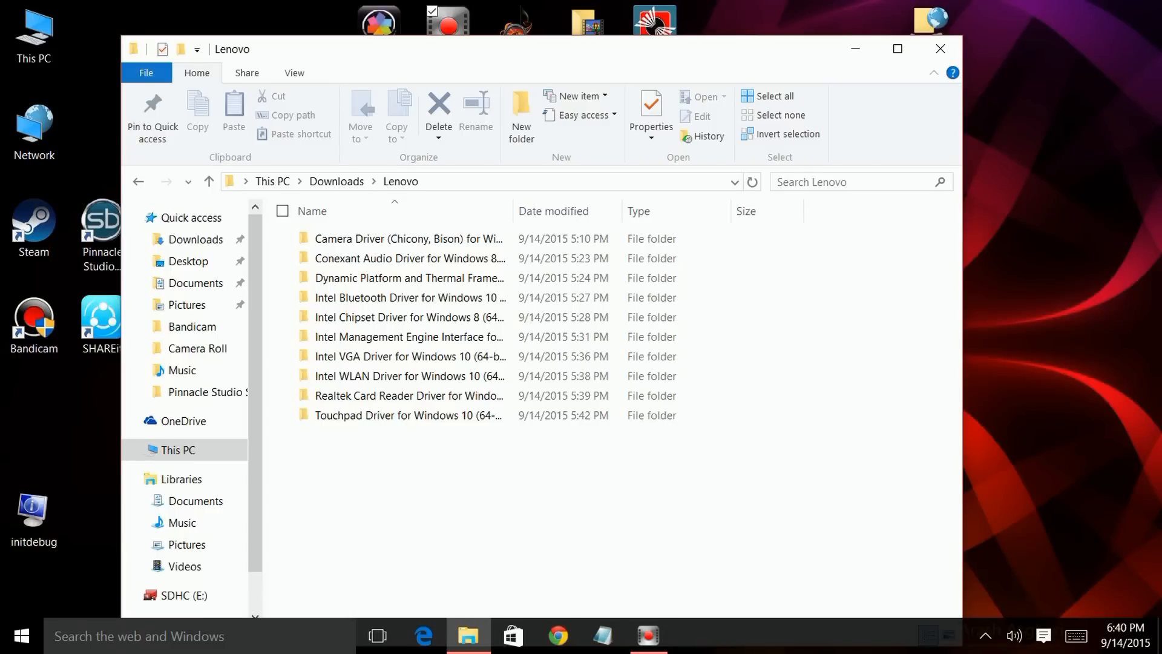
- Create a Completed folder in Lenovo and drag the Intel Chipset Driver folder into it
{"action": "left_click", "coordinate": [522, 123]}
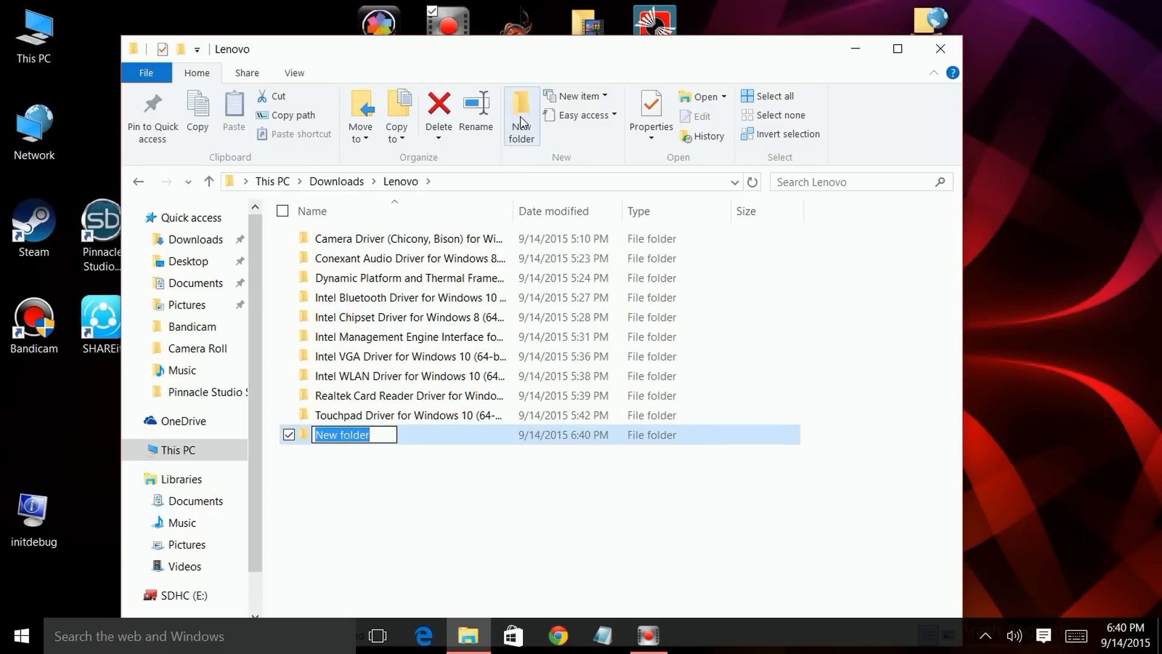
{"action": "type", "text": "C"}
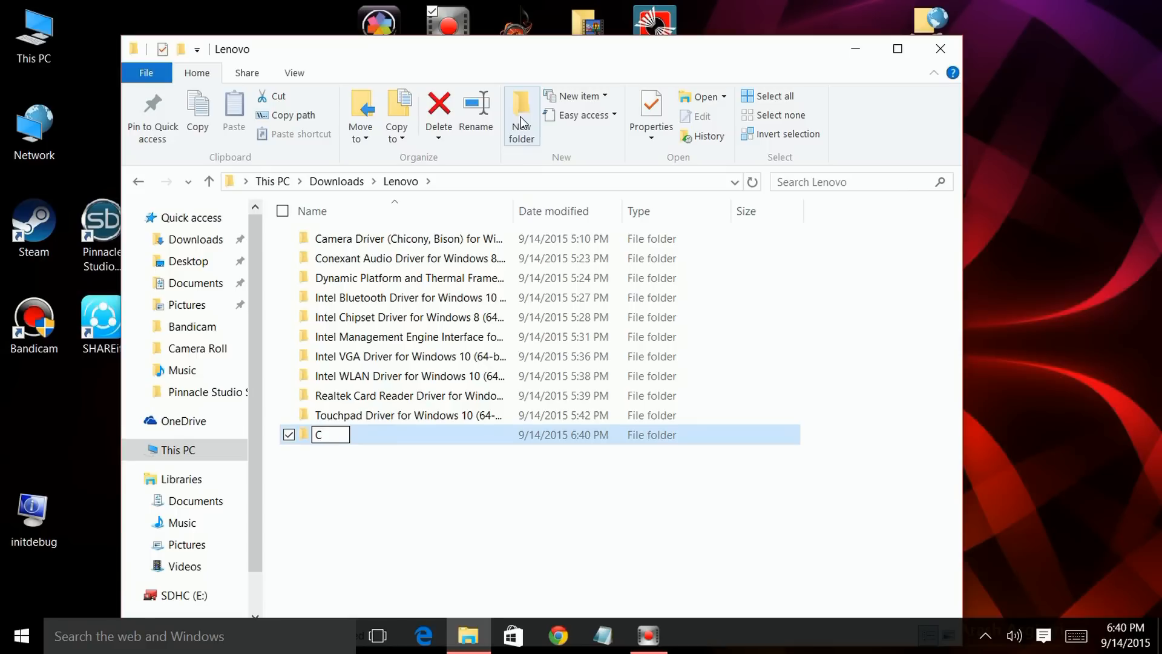
{"action": "type", "text": "ompleted"}
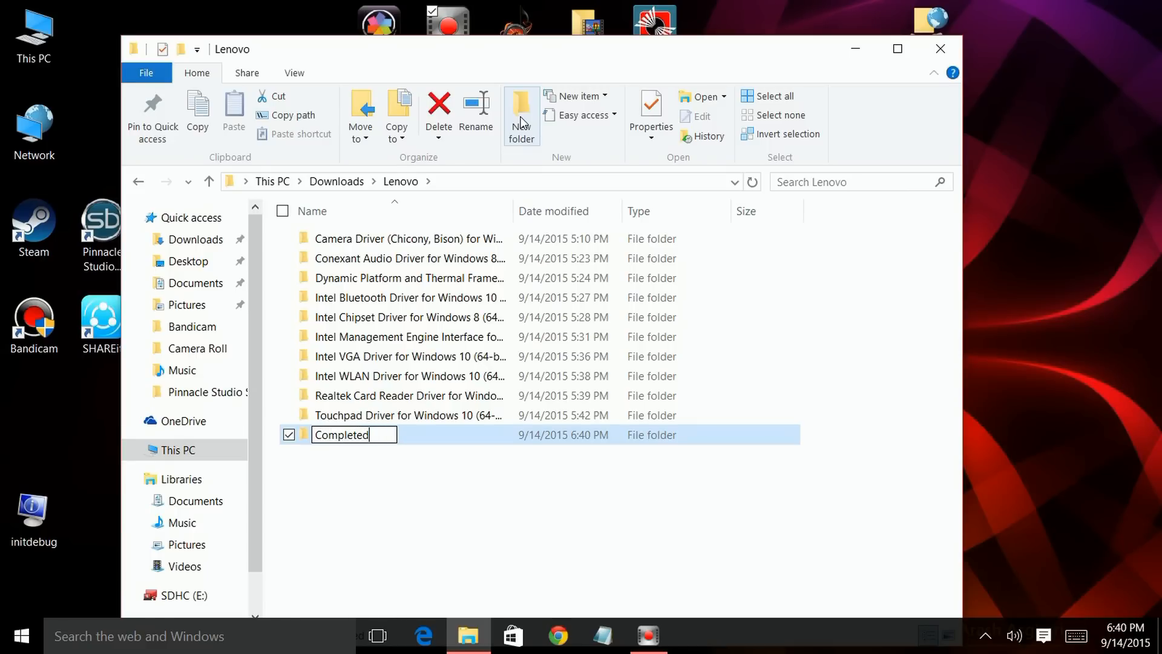
{"action": "key", "text": "Return"}
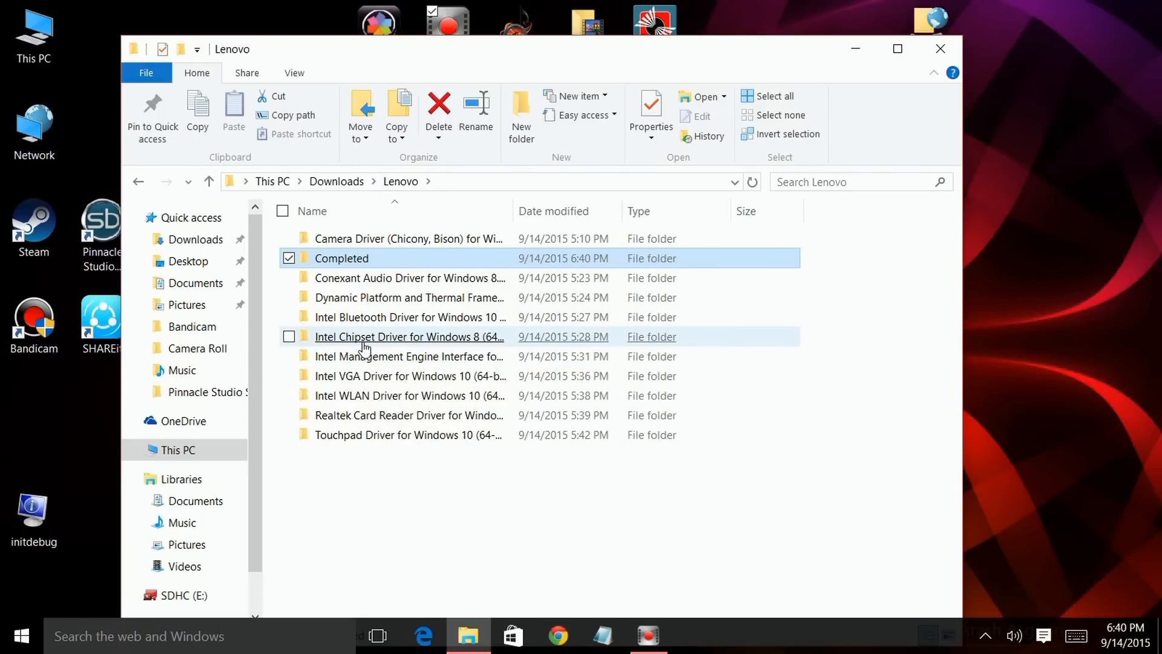
{"action": "left_click_drag", "start_coordinate": [364, 343], "coordinate": [350, 273]}
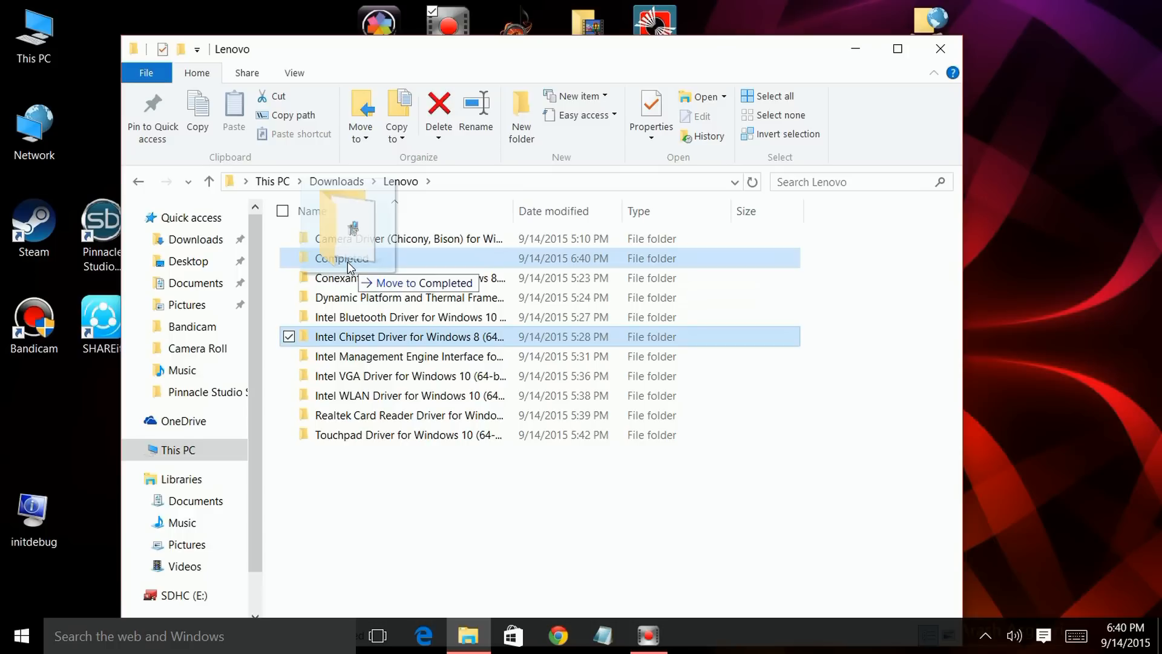
{"action": "left_click_drag", "start_coordinate": [350, 273], "coordinate": [348, 262]}
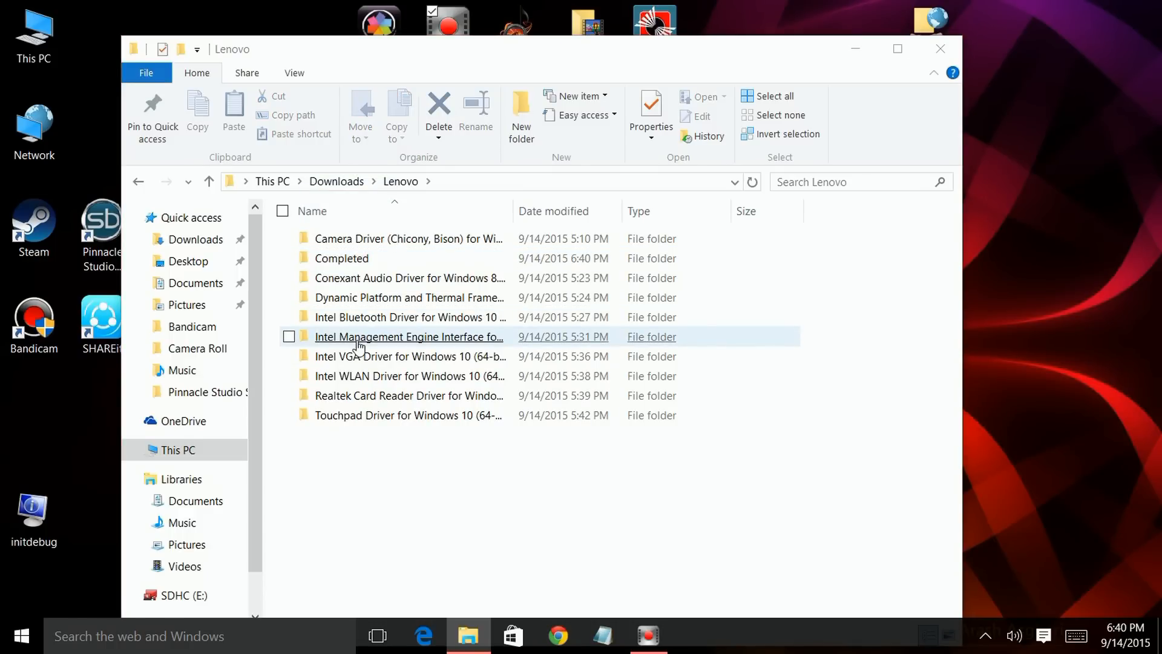
- Run 0tme03ww from the Intel Management Engine Interface folder and accept its licence
{"action": "double_click", "coordinate": [359, 341]}
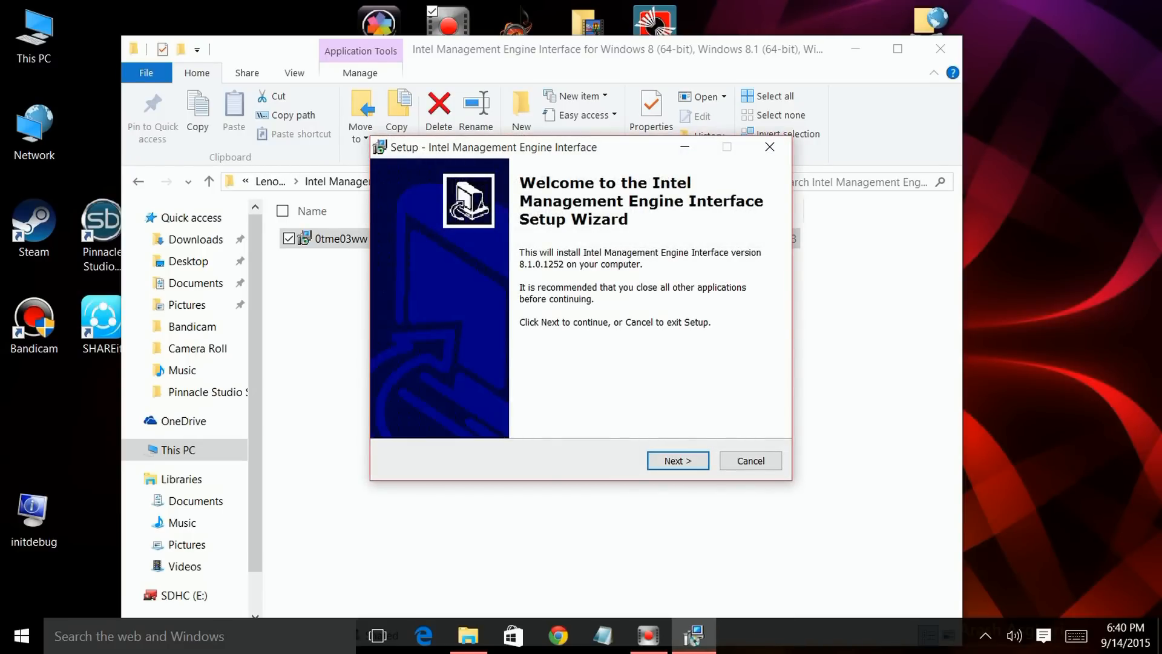
{"action": "key", "text": "Return"}
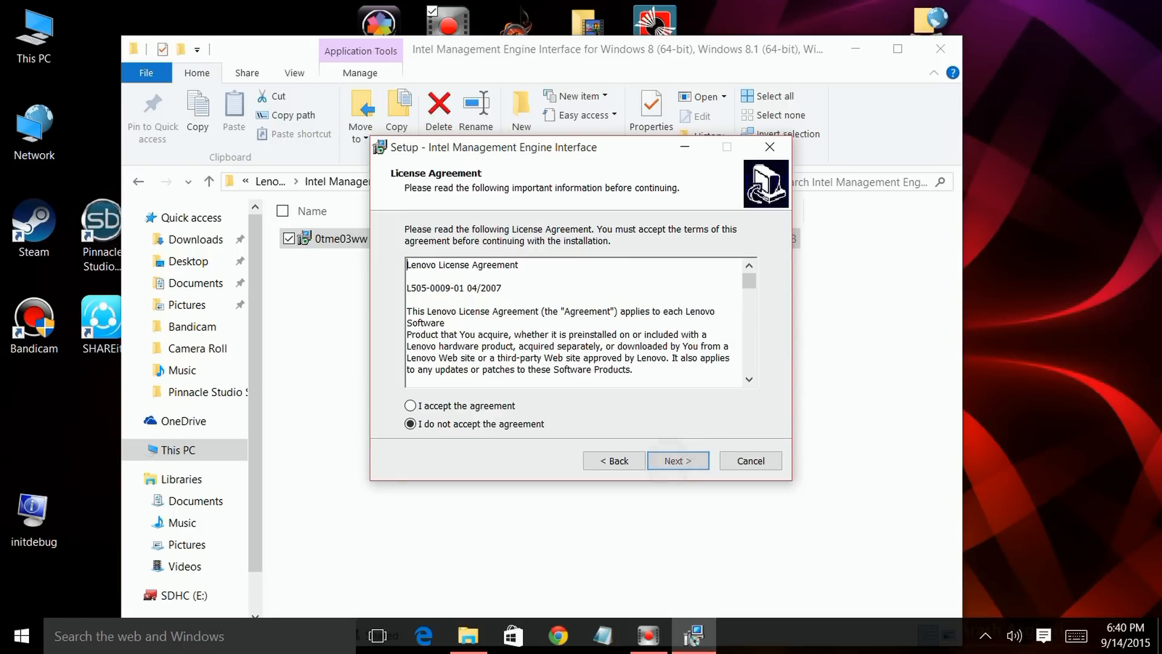
{"action": "key", "text": "Up"}
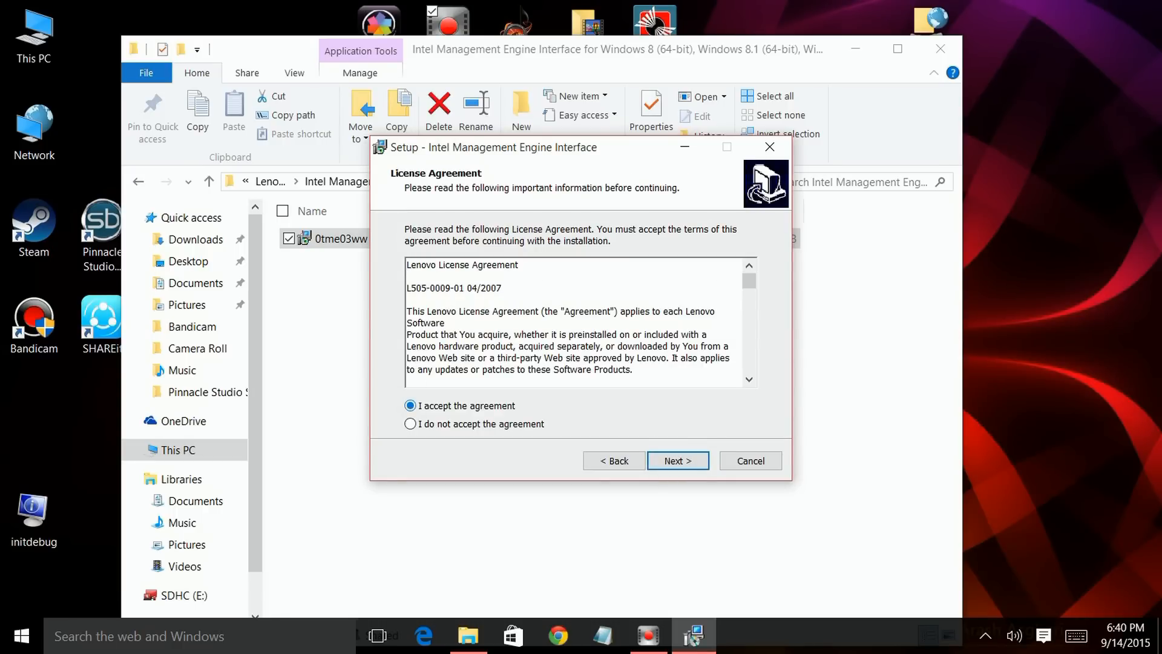
{"action": "key", "text": "Return"}
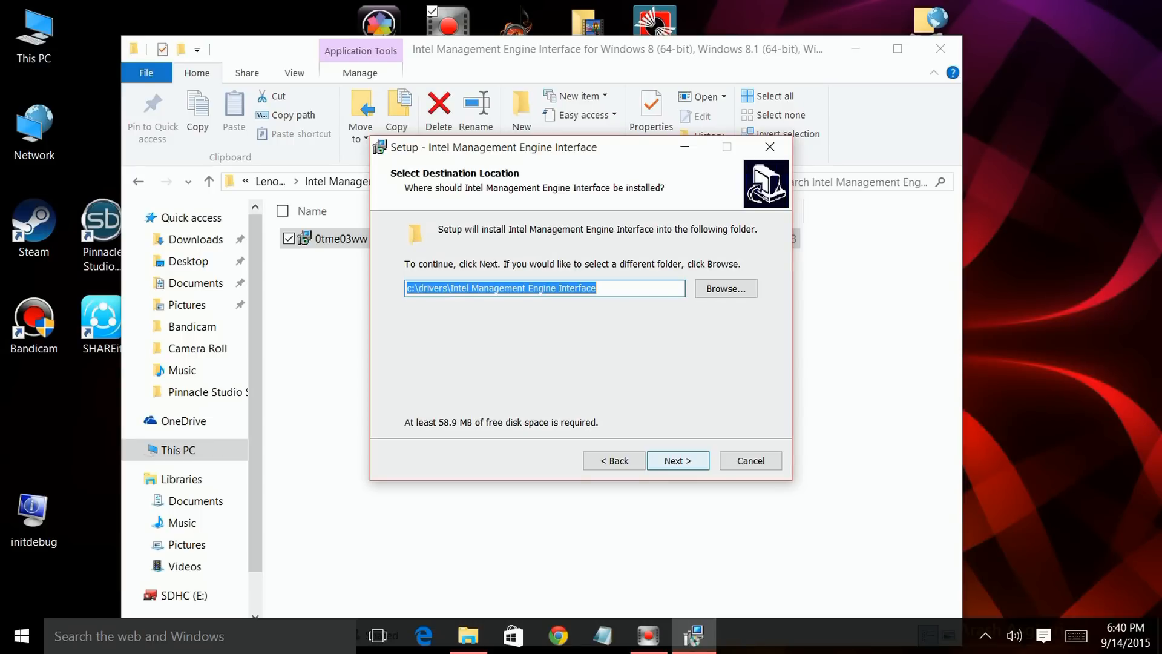
- Accept the suggested destination, agree to the existing folder and extract the driver files
{"action": "key", "text": "Return"}
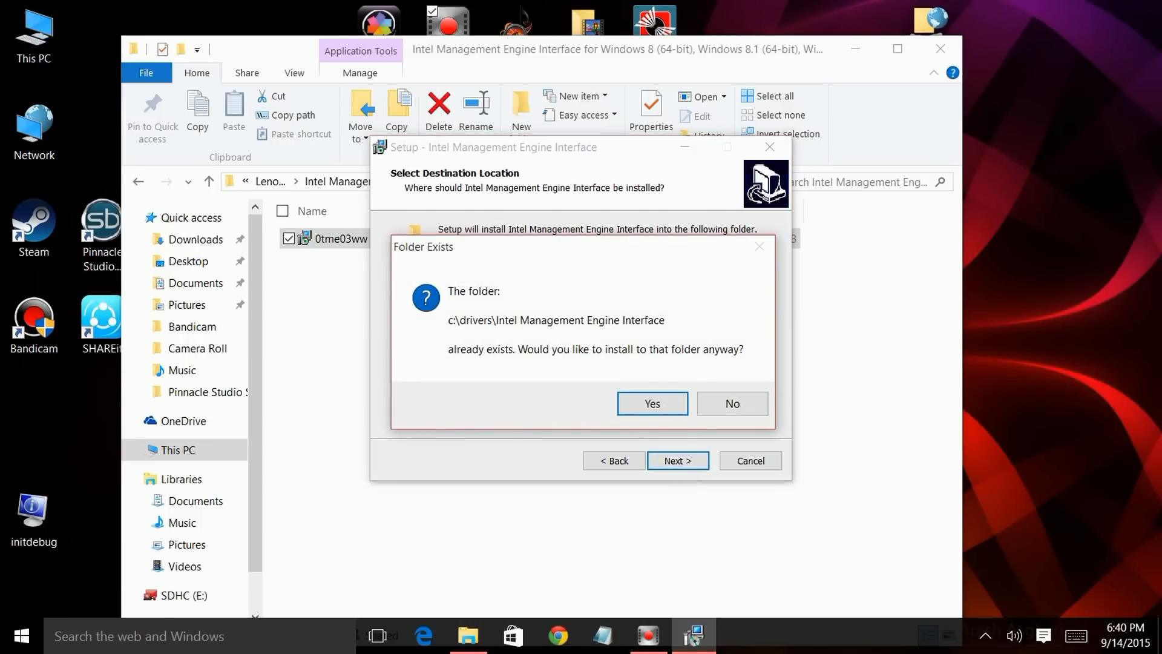
{"action": "left_click", "coordinate": [638, 407]}
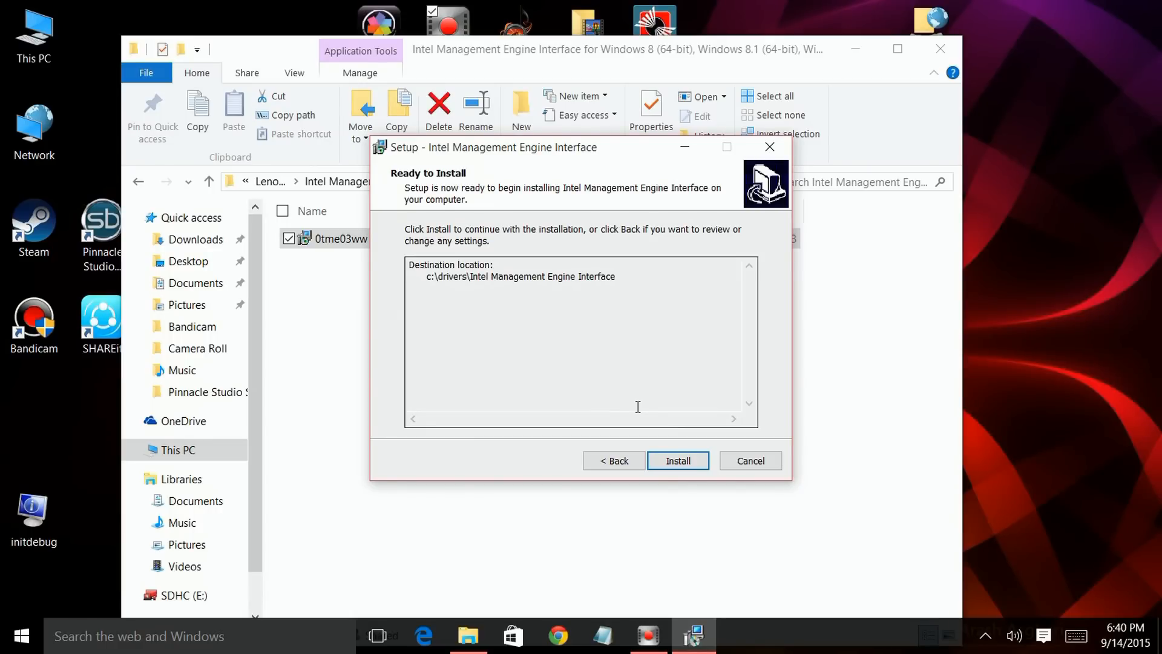
{"action": "key", "text": "Return"}
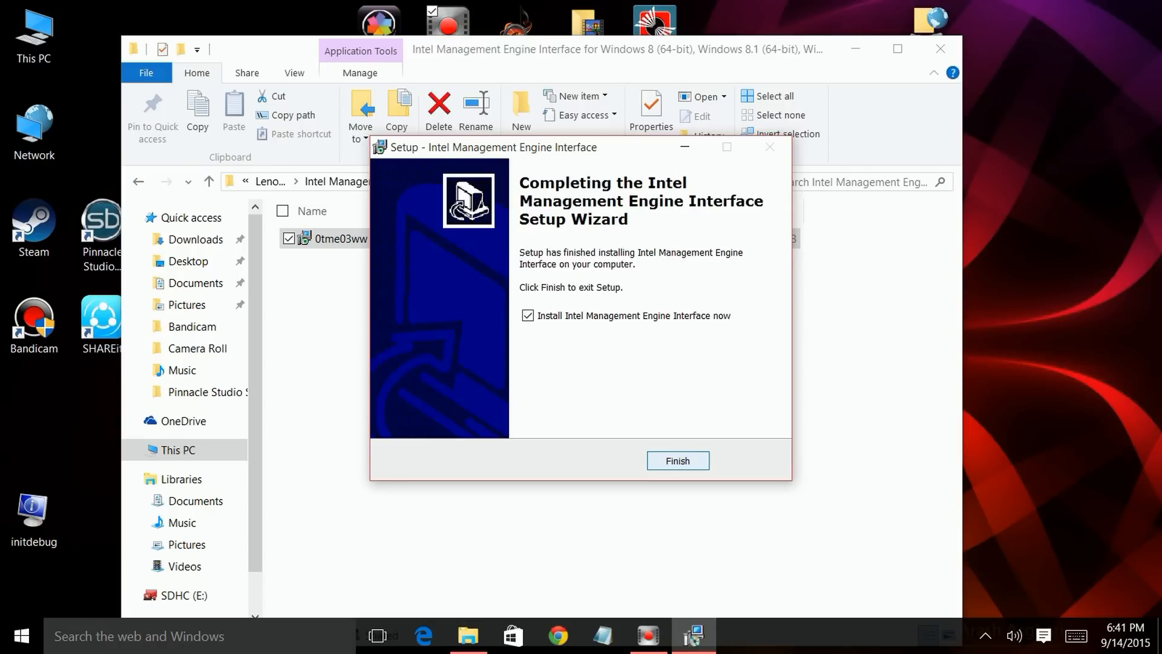
- Finish extraction, accept the Intel licence, install the Management Engine components and close setup
{"action": "left_click", "coordinate": [678, 460]}
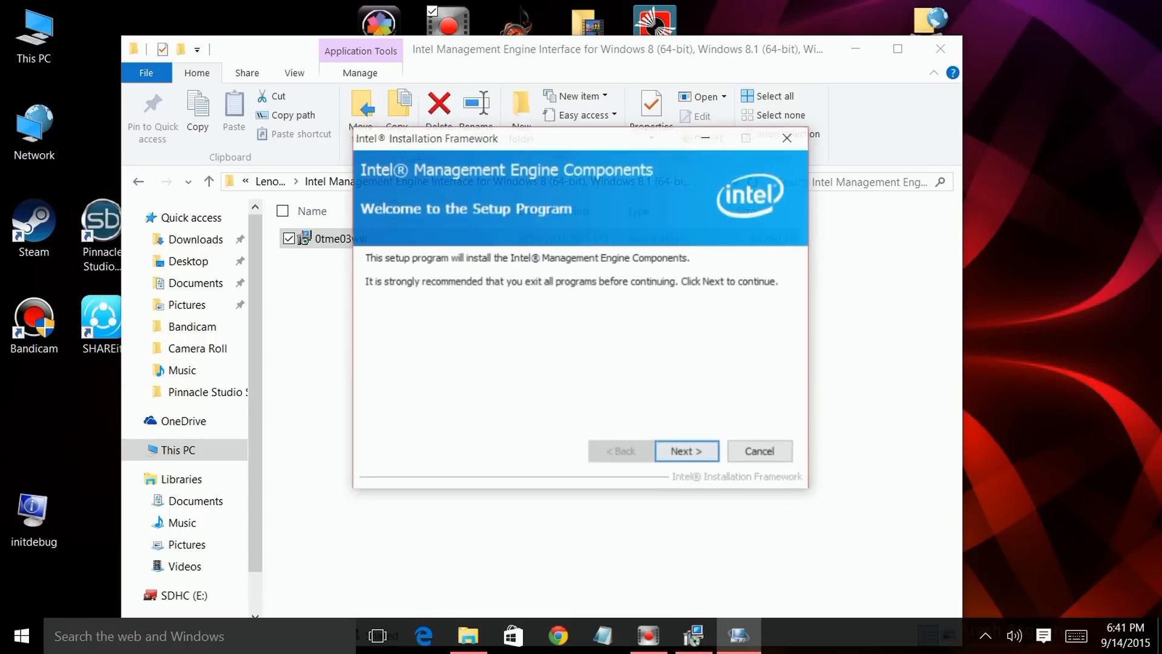
{"action": "key", "text": "Return"}
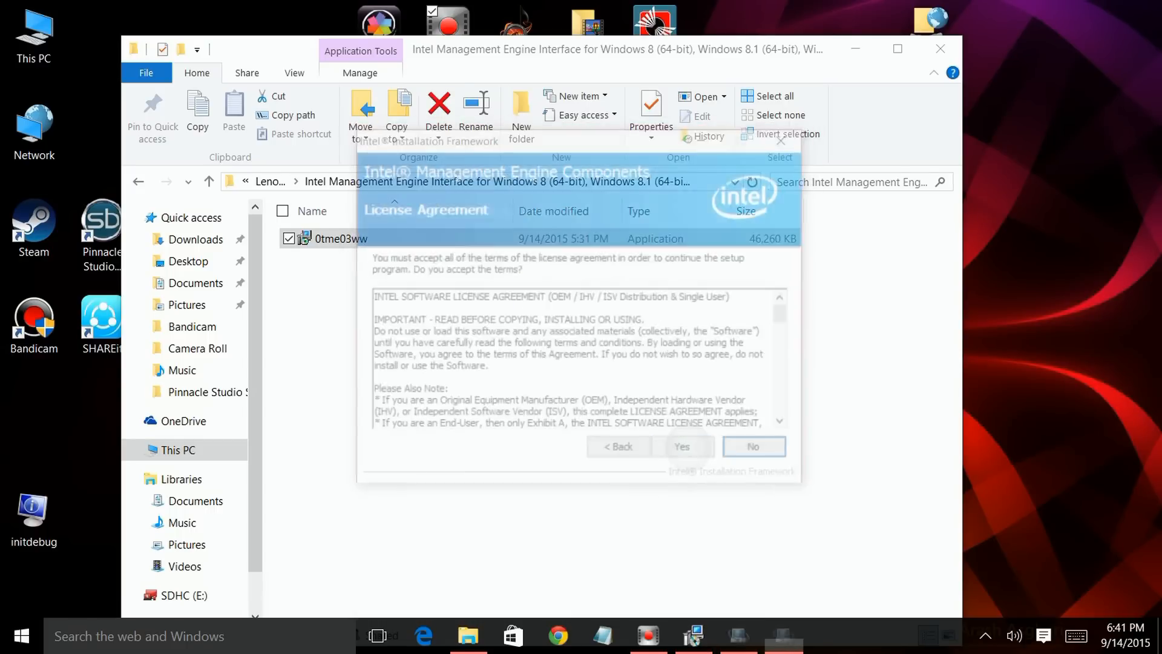
{"action": "key", "text": "Return"}
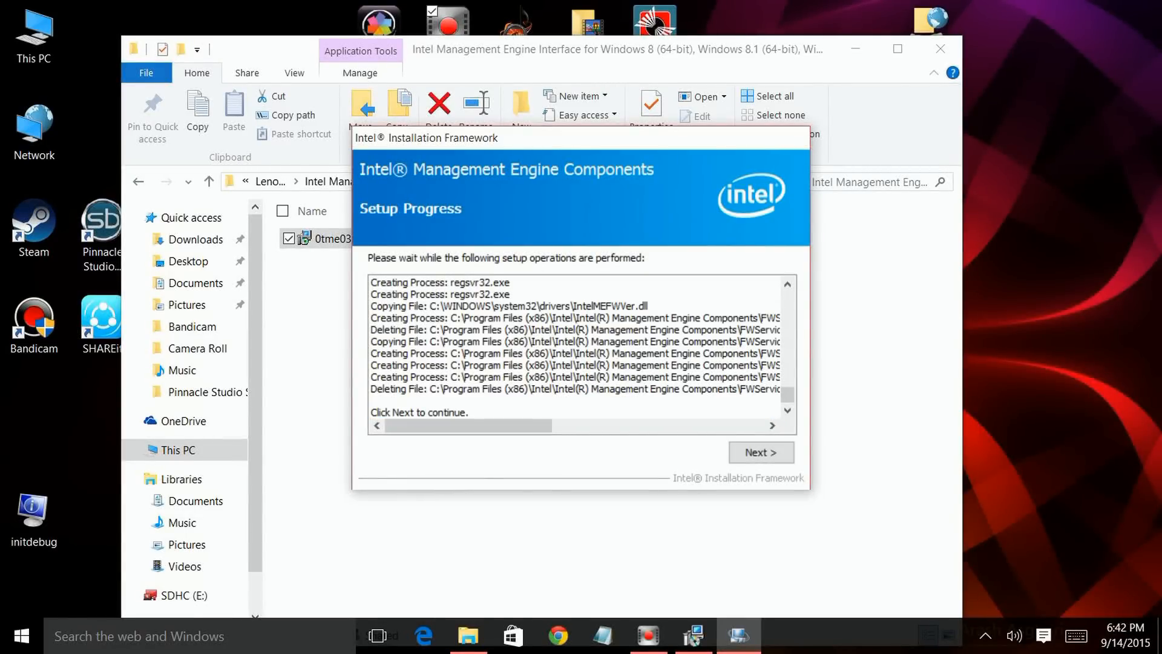
{"action": "key", "text": "Return"}
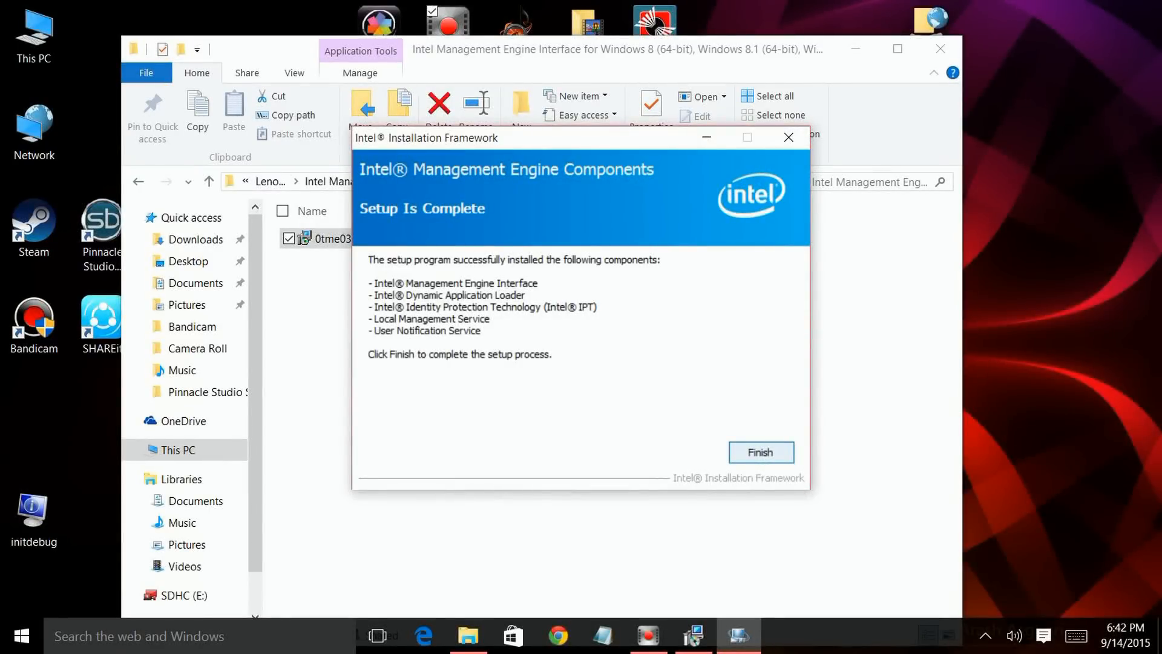
{"action": "key", "text": "Return"}
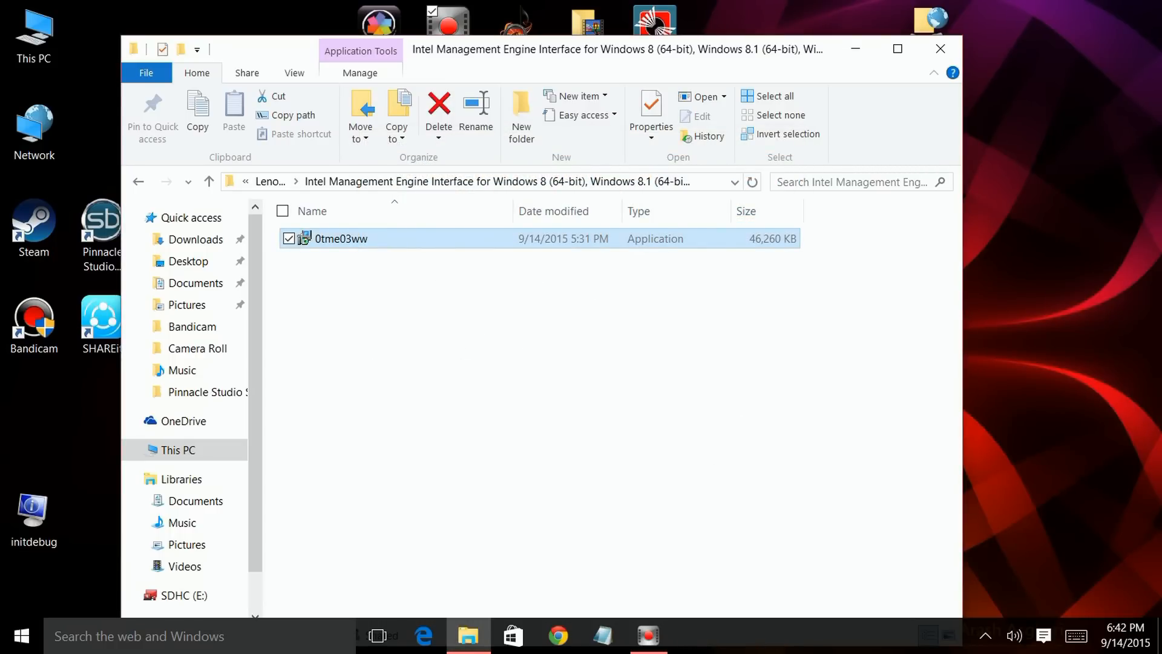
- Back in Lenovo, drag the remaining driver folders including Touchpad Driver into Completed and open it
{"action": "left_click", "coordinate": [270, 181]}
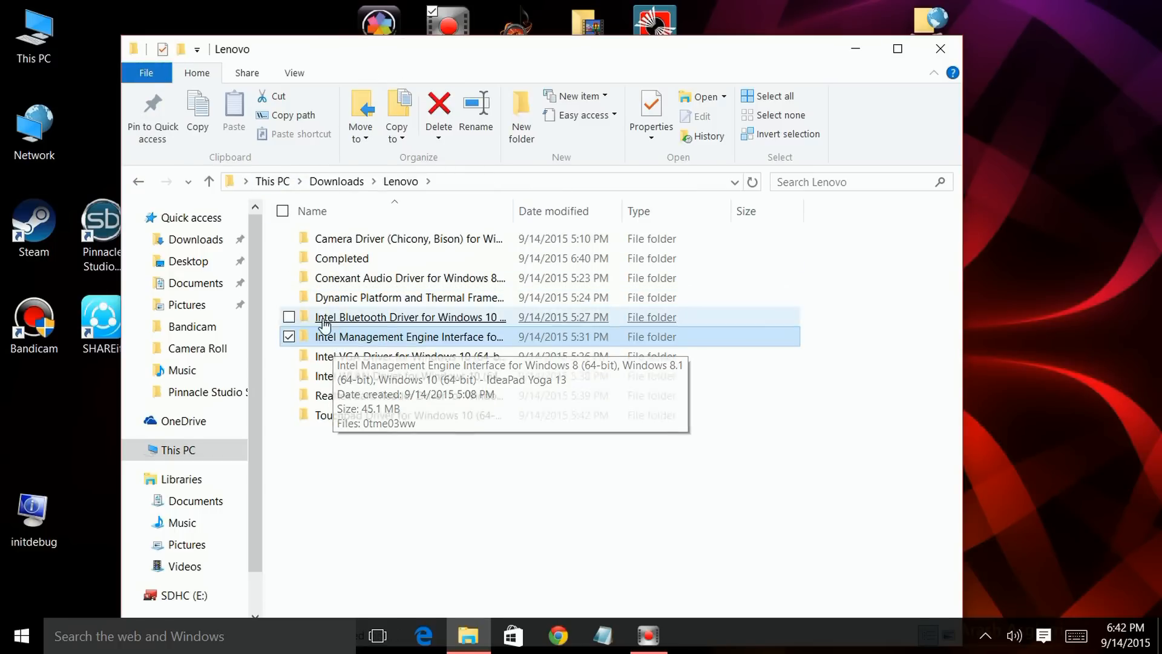
{"action": "mouse_move", "coordinate": [328, 317]}
{"action": "left_mouse_down"}
{"action": "mouse_move", "coordinate": [312, 307]}
{"action": "mouse_move", "coordinate": [336, 263]}
{"action": "left_mouse_up"}
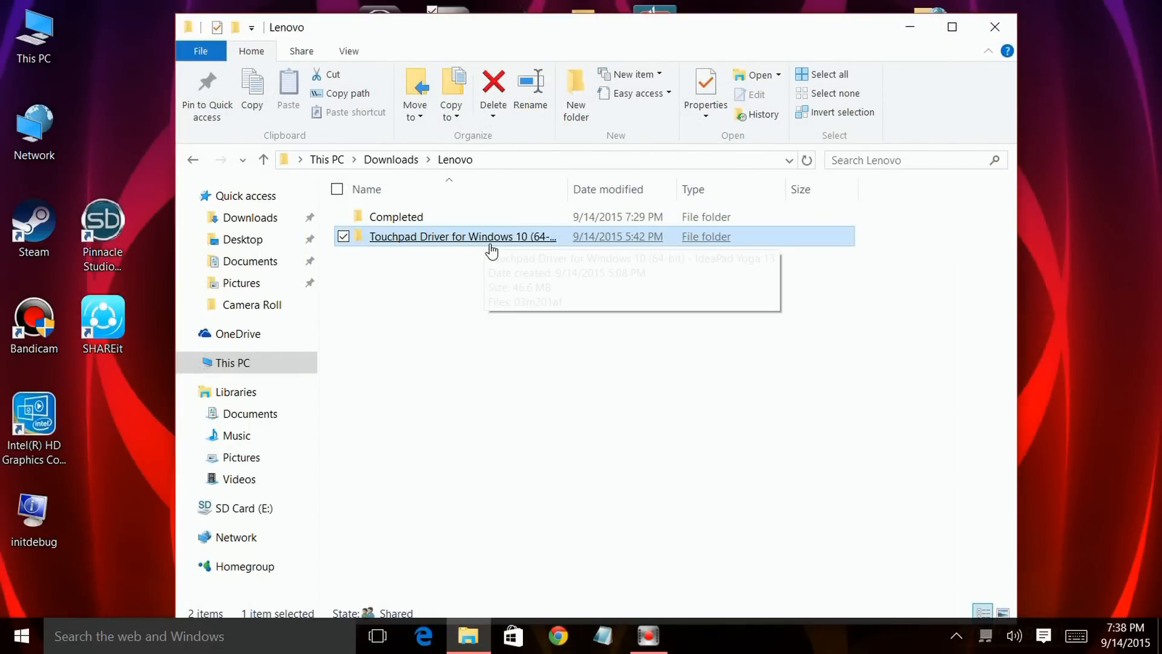
{"action": "left_click_drag", "start_coordinate": [490, 241], "coordinate": [436, 221]}
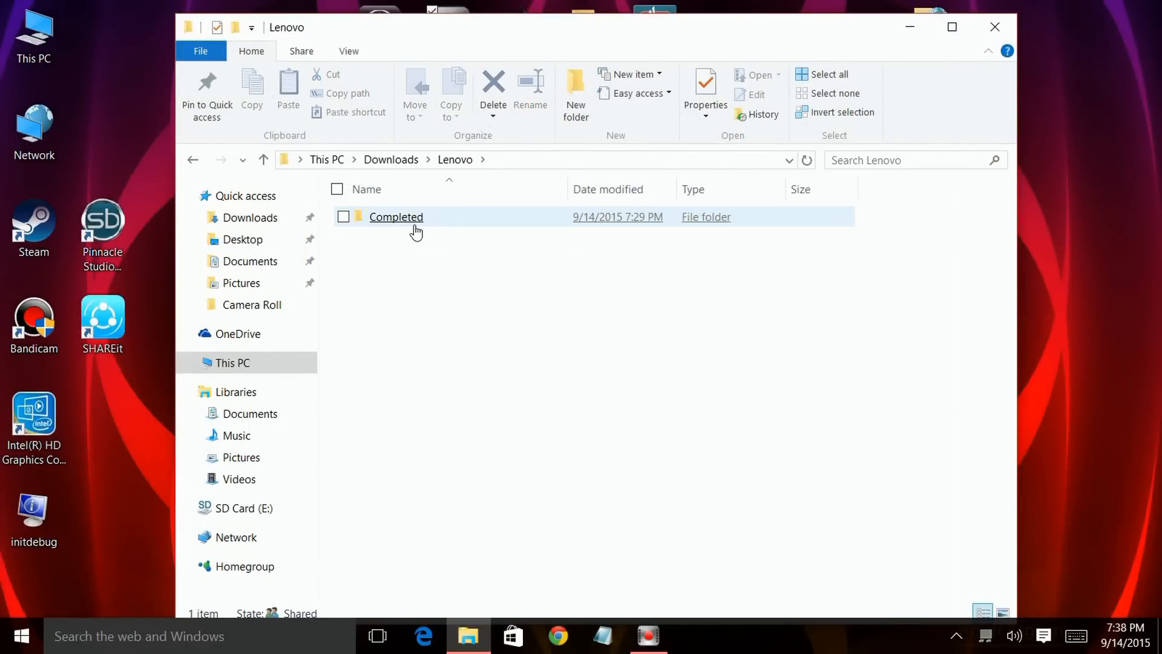
{"action": "double_click", "coordinate": [396, 217]}
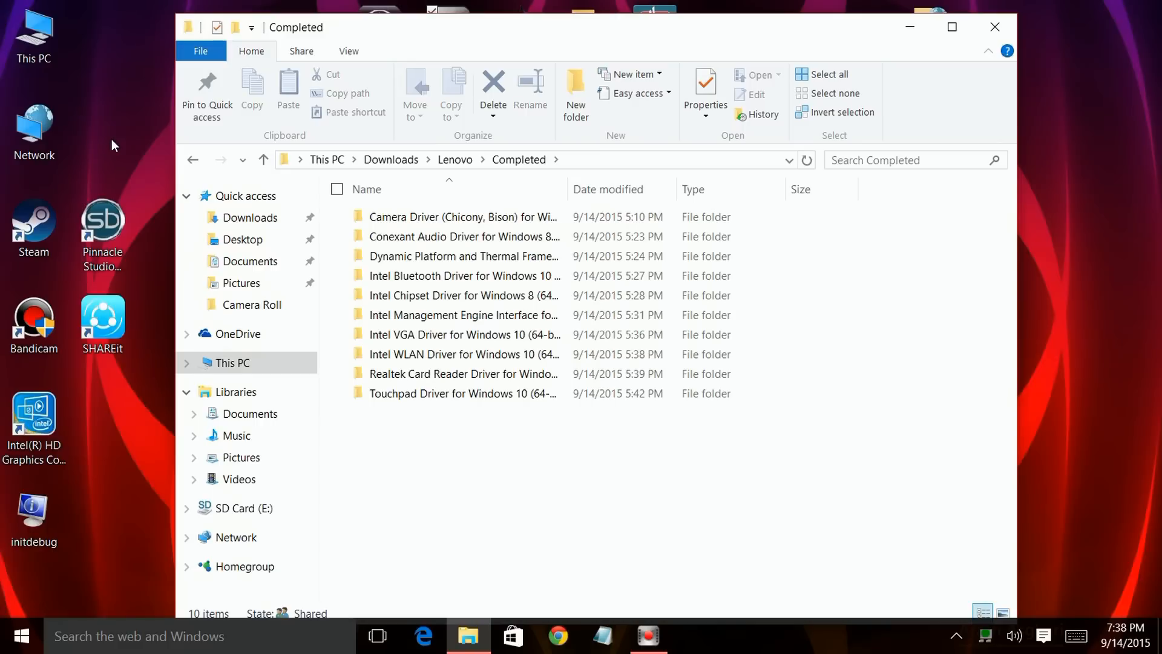
- Manage This PC from its desktop icon and select Device Manager in the Computer Management tree
{"action": "right_click", "coordinate": [48, 61]}
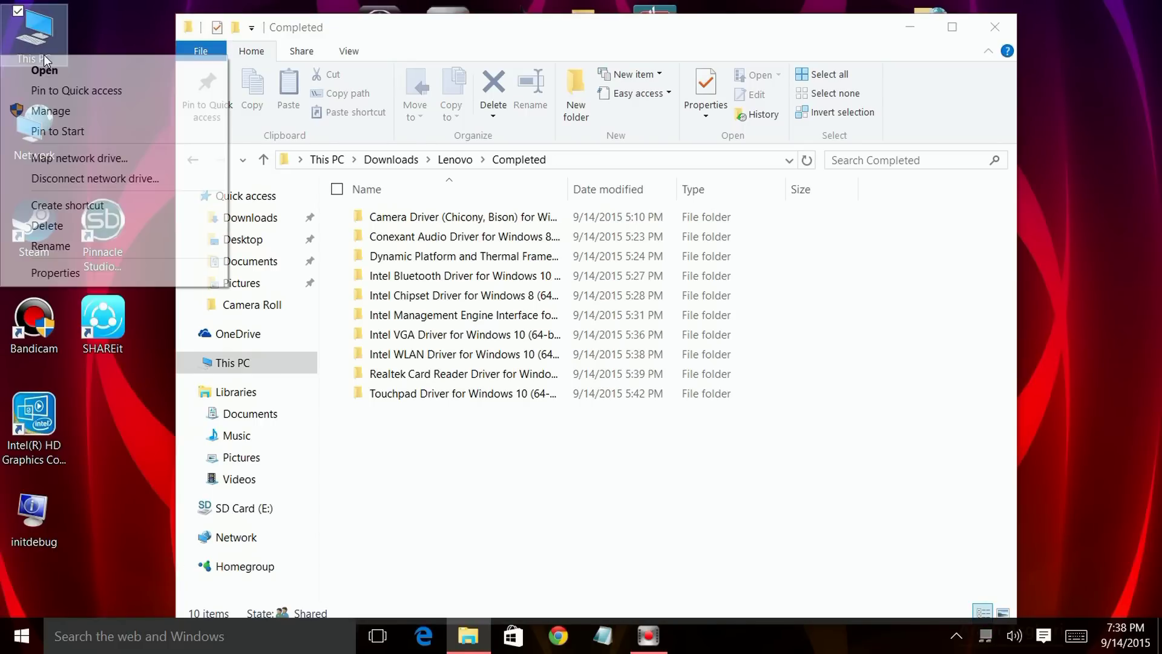
{"action": "left_click", "coordinate": [36, 115]}
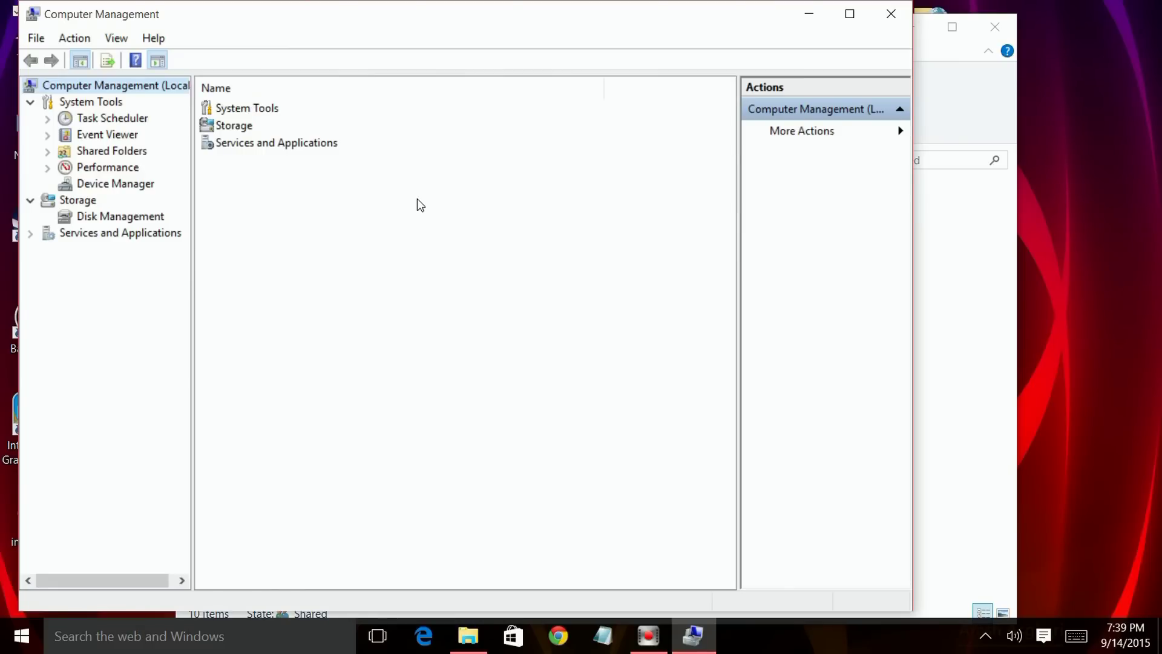
{"action": "left_click", "coordinate": [115, 184]}
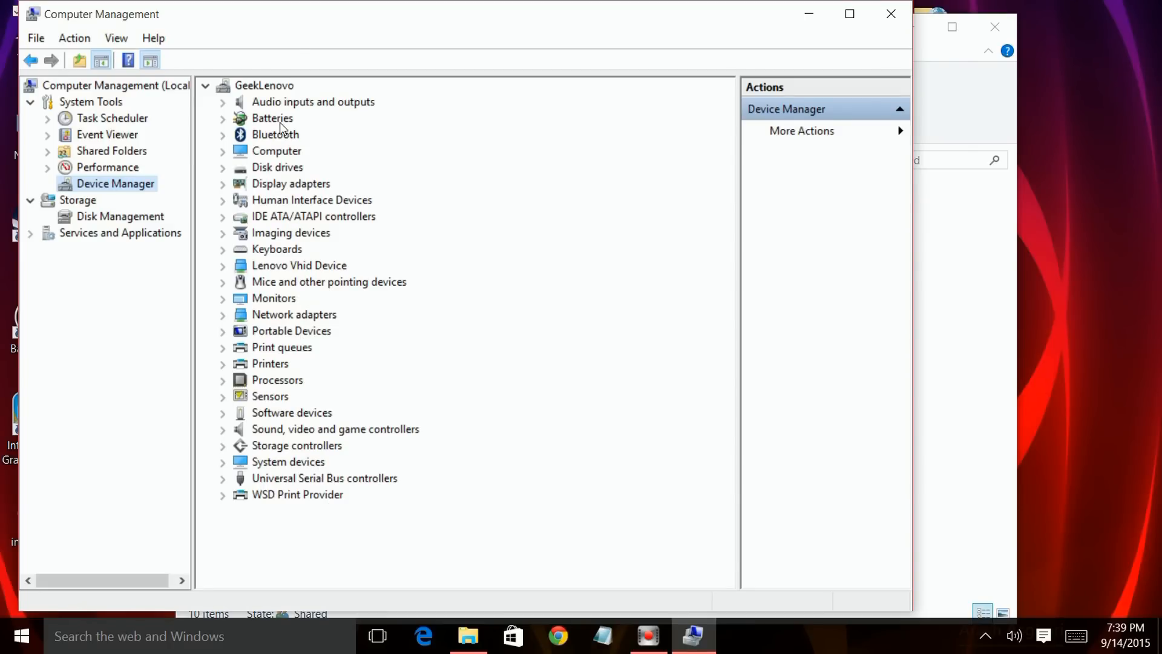
- Scan for hardware changes from the computer name at the top of the device tree
{"action": "right_click", "coordinate": [268, 88]}
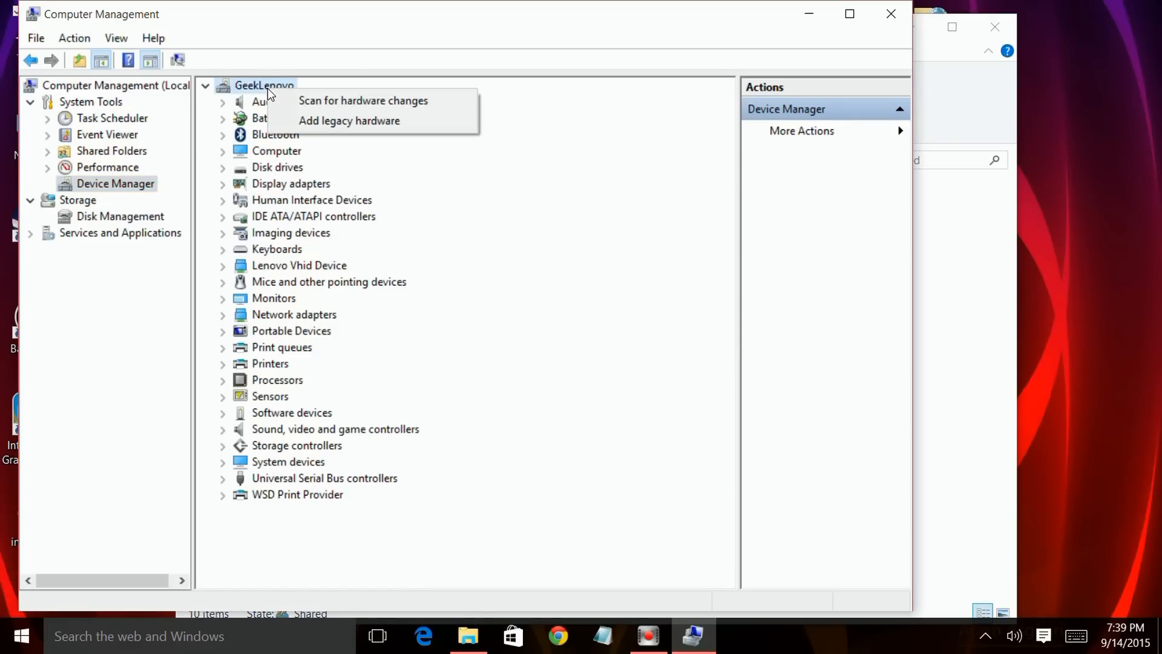
{"action": "left_click", "coordinate": [308, 105]}
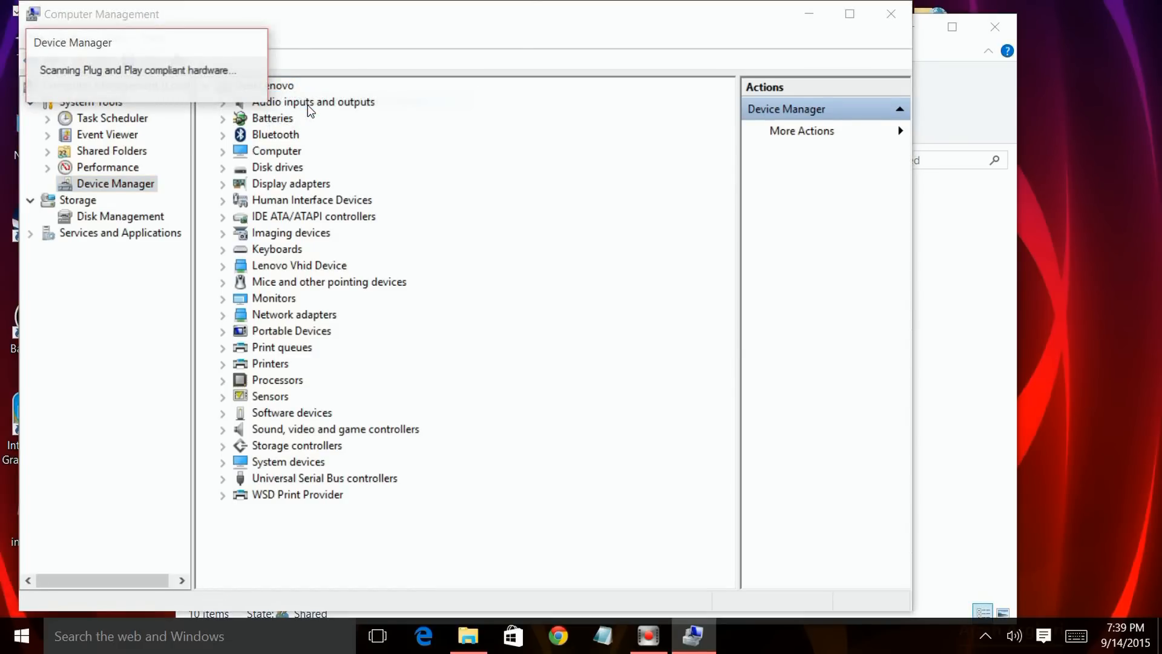